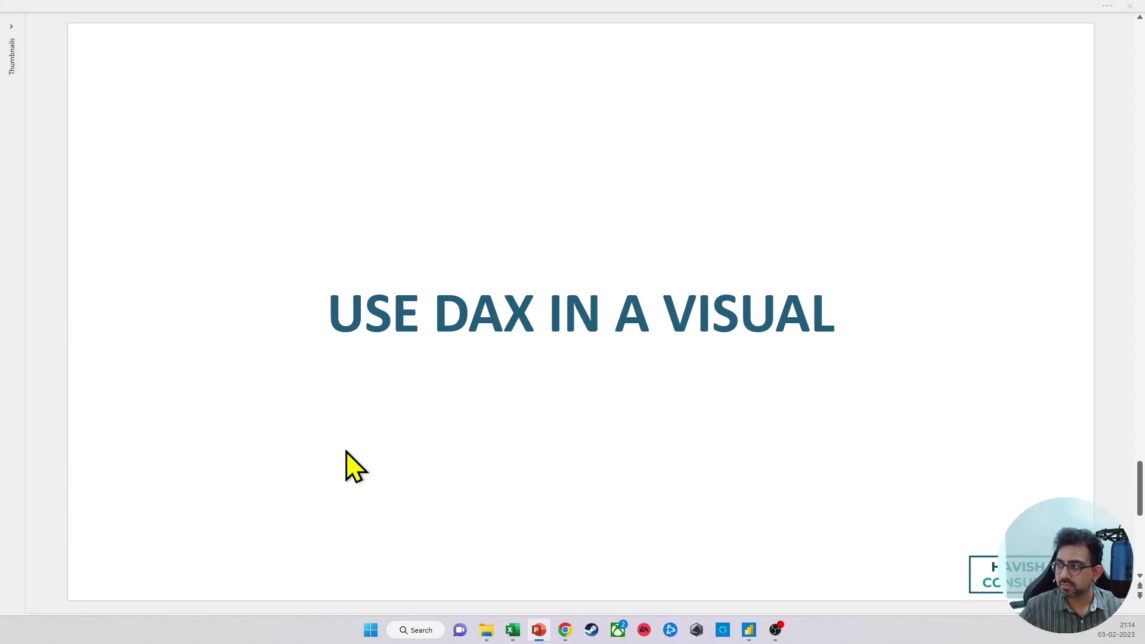
# - Switch from the PowerPoint 'Use DAX in a Visual' slide to Power BI Desktop
pyautogui.hotkey('alt', 'Tab')
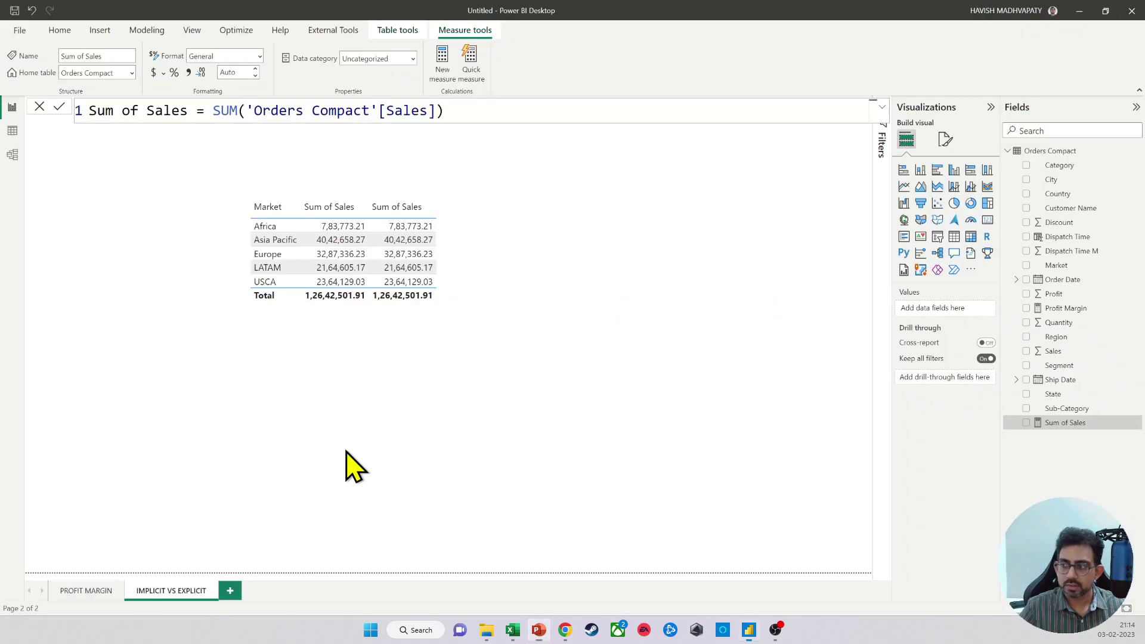
# - Add a new report page and name it 'DAX IN A VISUAL'
pyautogui.click(230, 591)
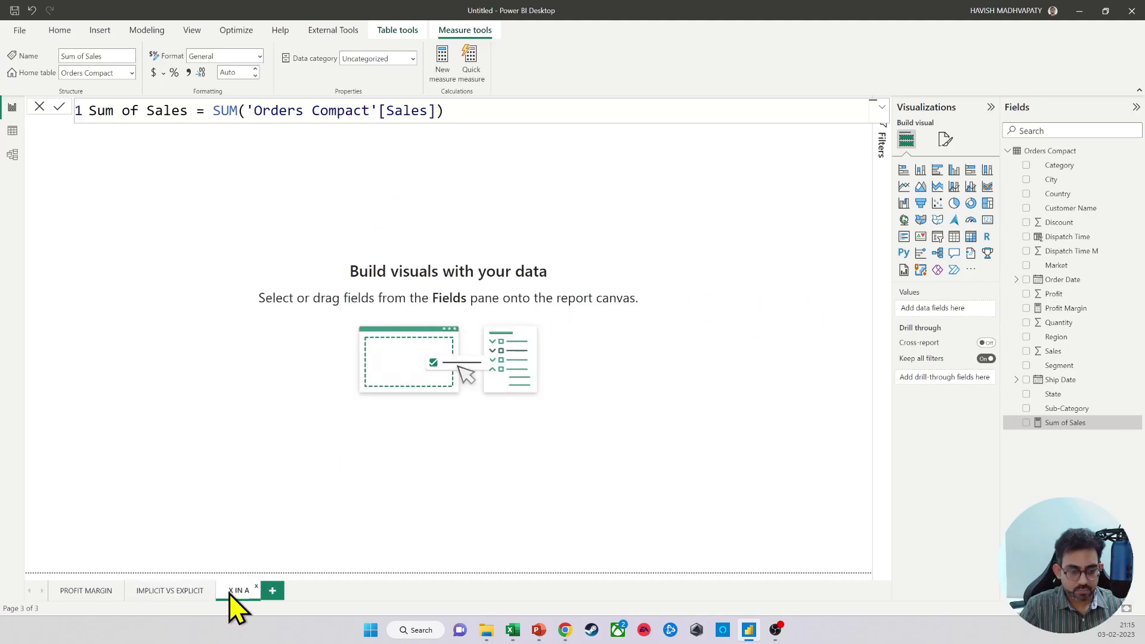
pyautogui.write('VISUAL')
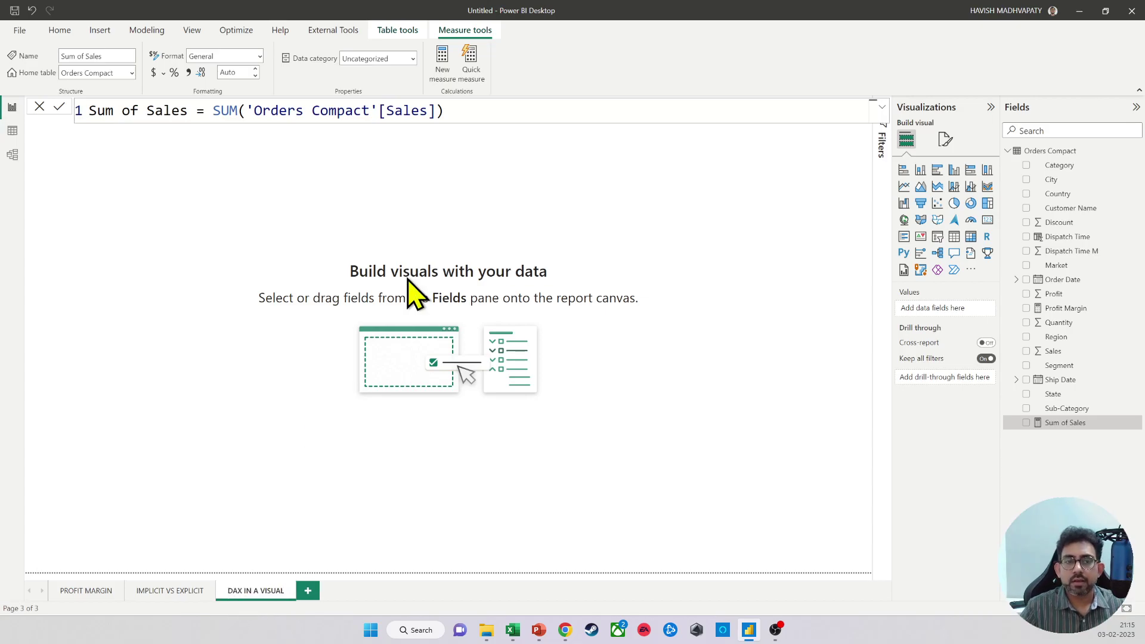
pyautogui.click(438, 234)
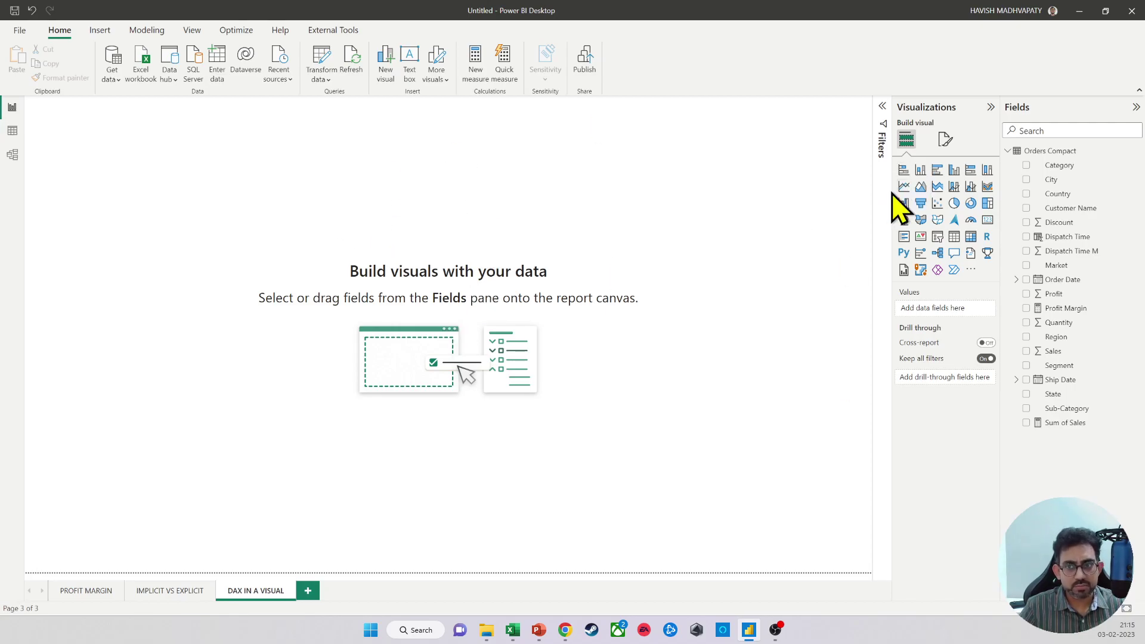
# - Place a large, centred column chart with Market on the X-axis and Sales on the Y-axis
pyautogui.click(920, 170)
pyautogui.moveTo(164, 180)
pyautogui.mouseDown()
pyautogui.moveTo(669, 234)
pyautogui.moveTo(786, 192)
pyautogui.mouseUp()
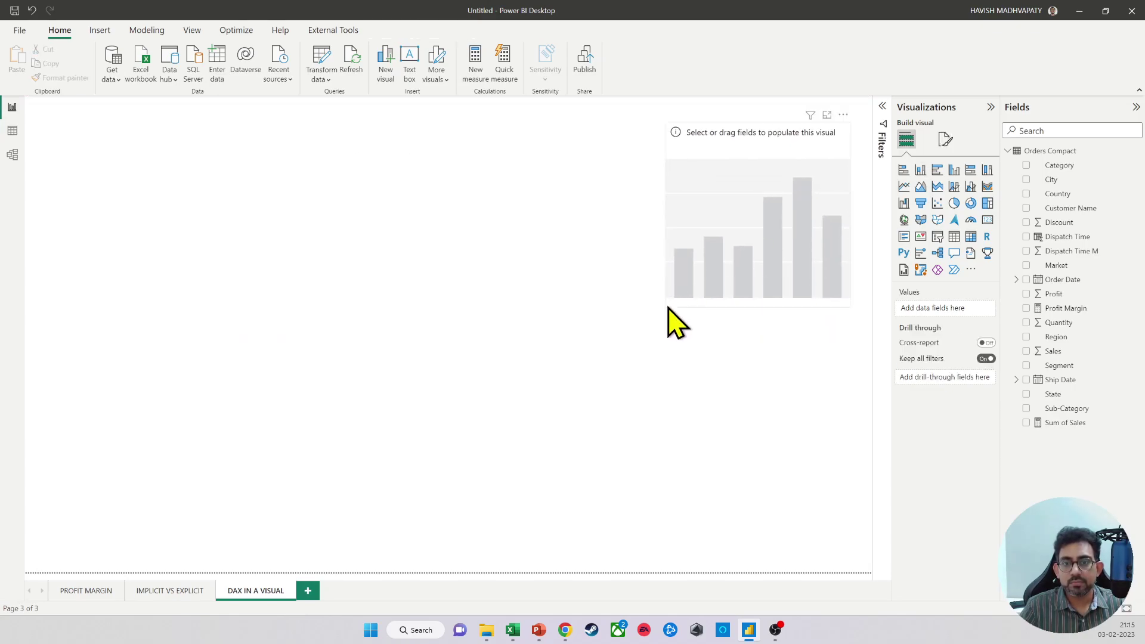
pyautogui.click(670, 307)
pyautogui.moveTo(669, 307); pyautogui.dragTo(425, 402)
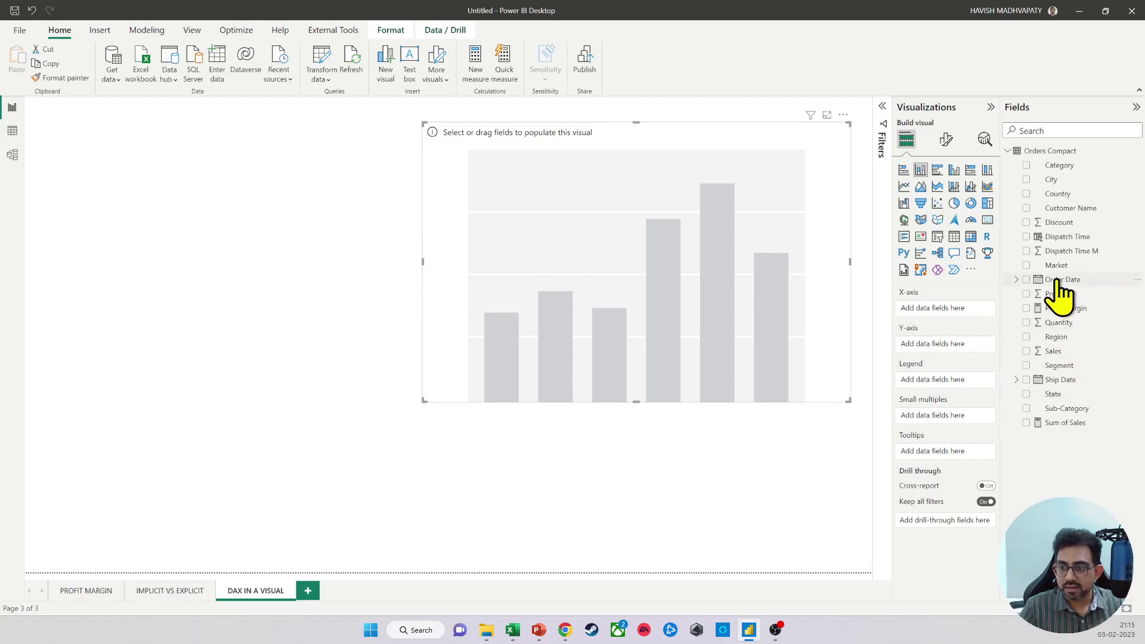
pyautogui.moveTo(1051, 265)
pyautogui.mouseDown()
pyautogui.moveTo(951, 309)
pyautogui.moveTo(951, 320)
pyautogui.mouseUp()
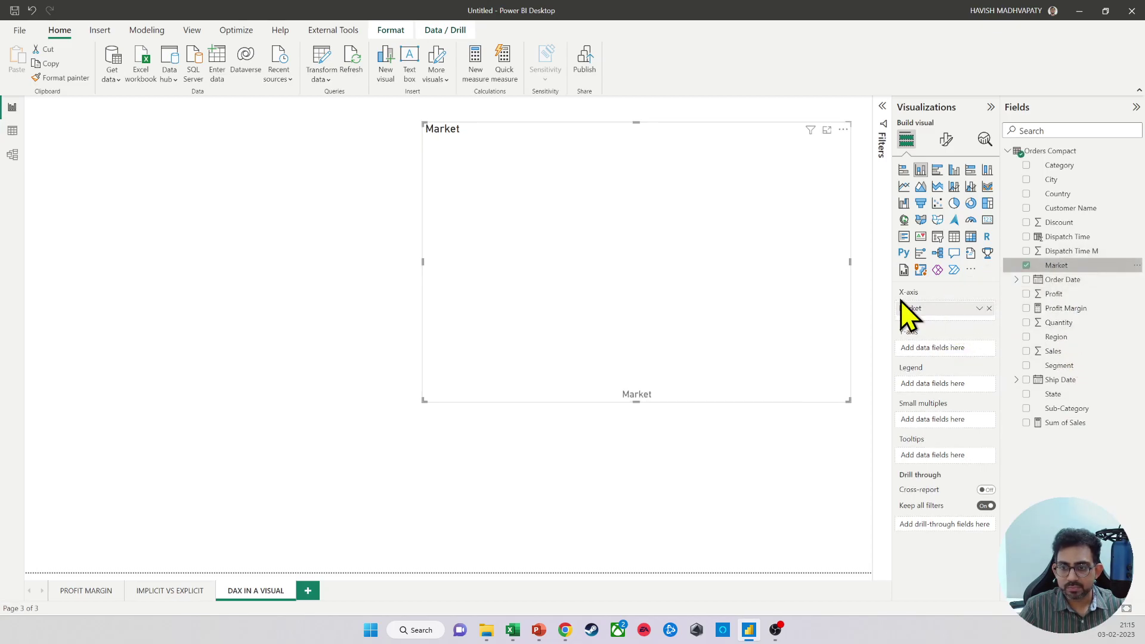
pyautogui.moveTo(1053, 351); pyautogui.dragTo(950, 358)
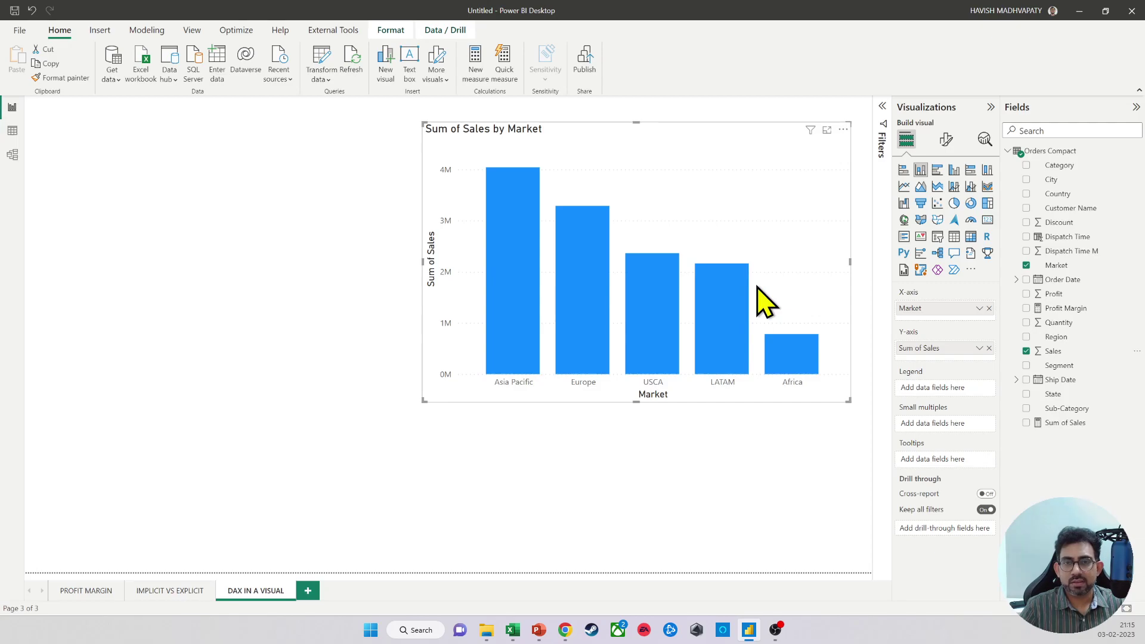
# - Add an Analytics constant line to the chart with value 2000000
pyautogui.click(985, 141)
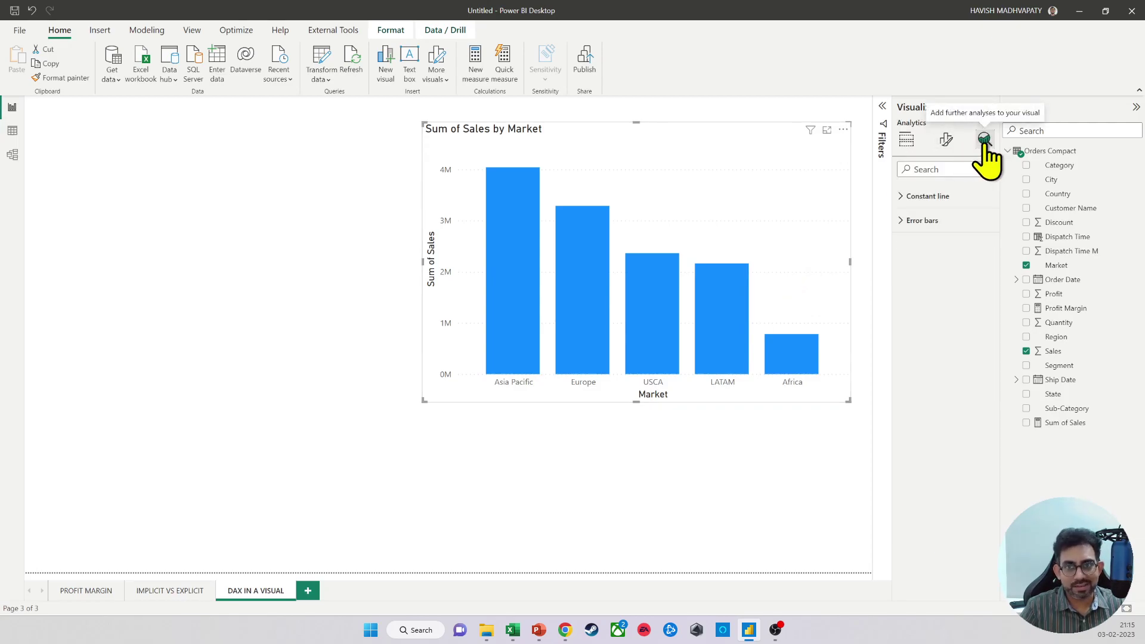
pyautogui.click(944, 196)
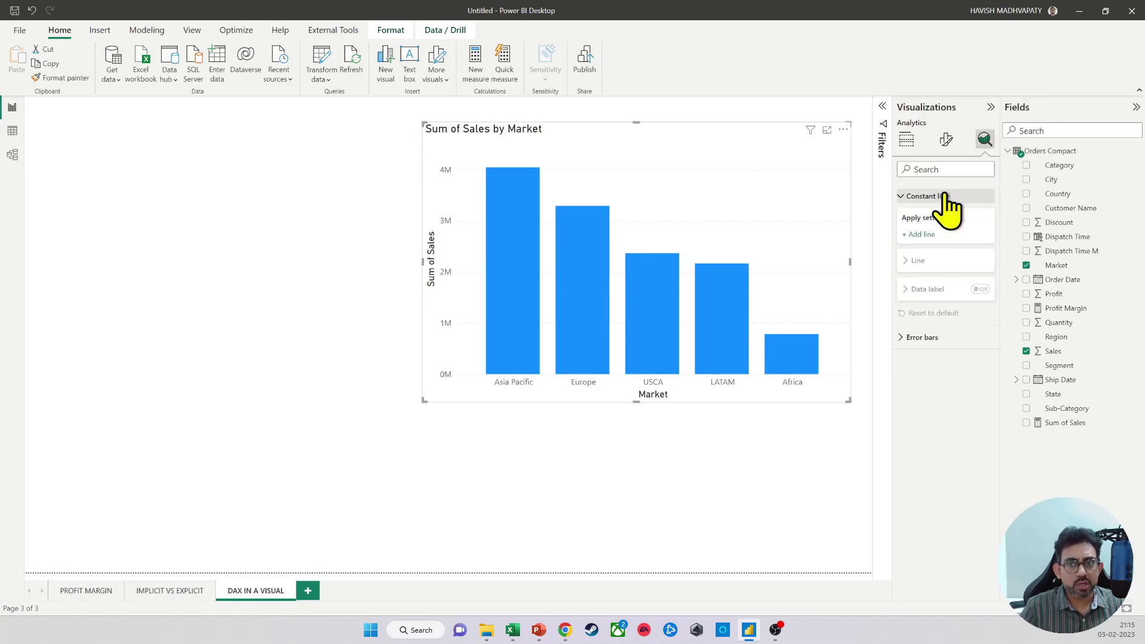
pyautogui.click(937, 239)
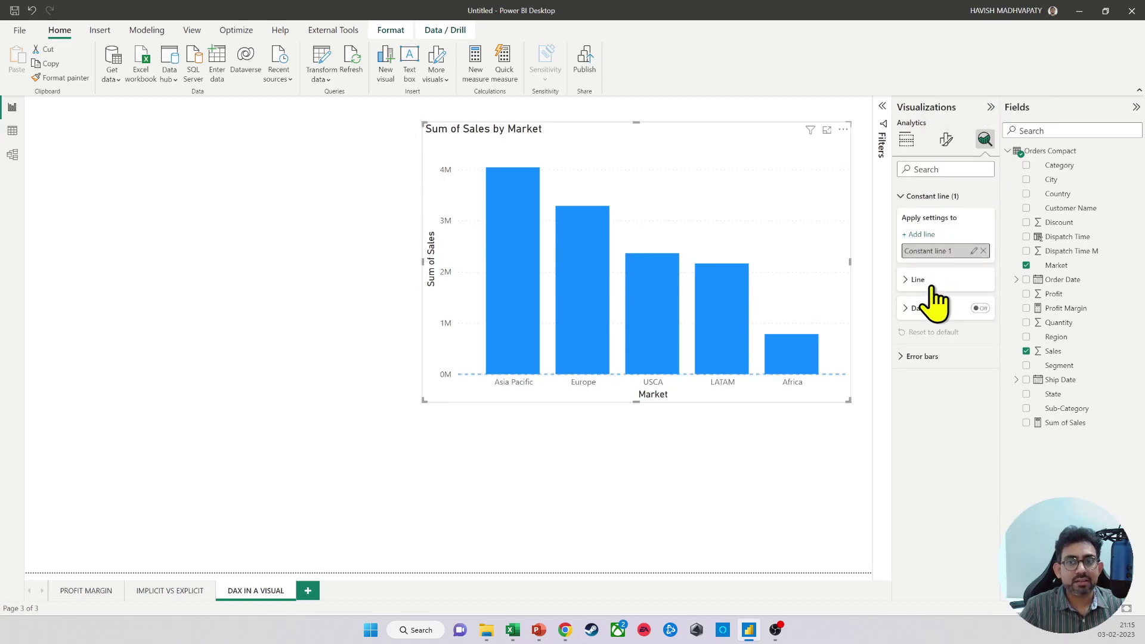
pyautogui.click(928, 284)
pyautogui.click(907, 311)
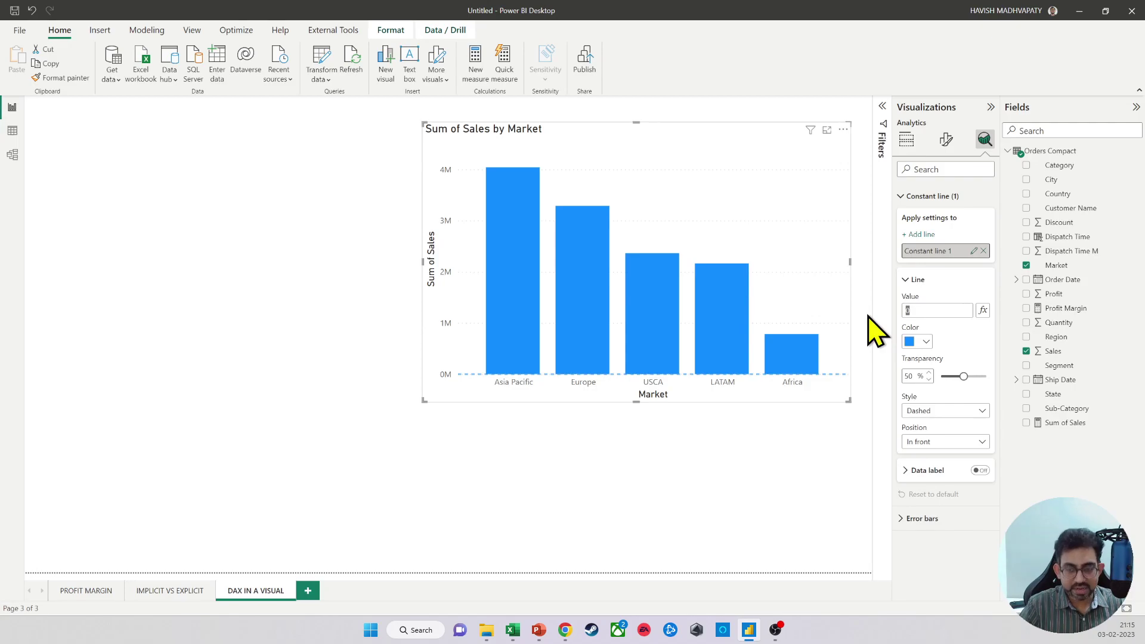
pyautogui.write('2000')
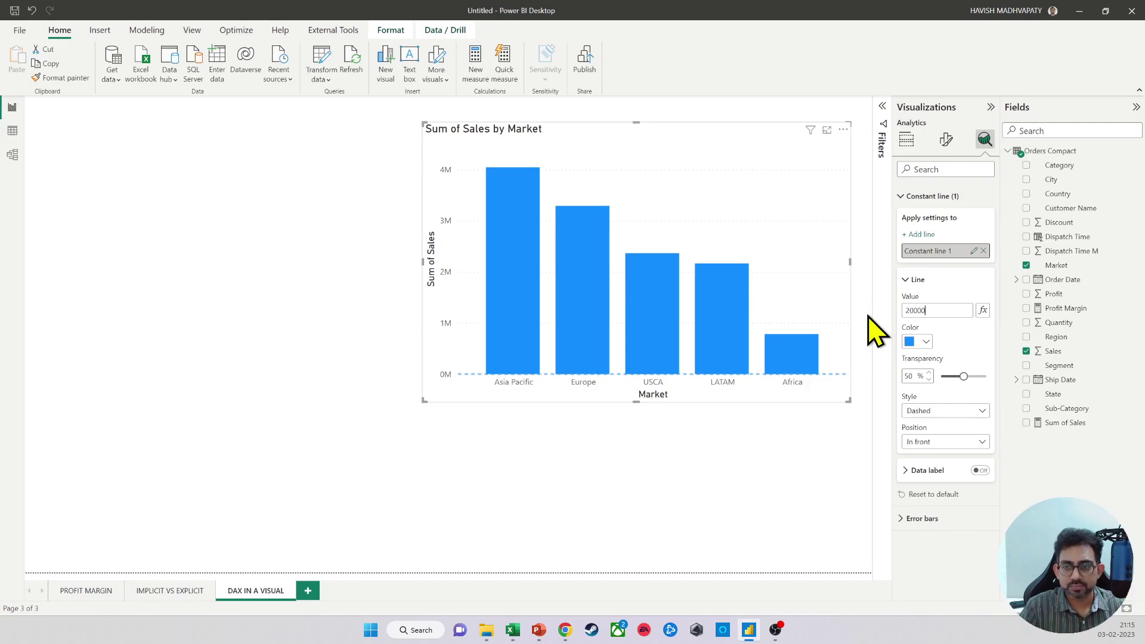
pyautogui.write('00')
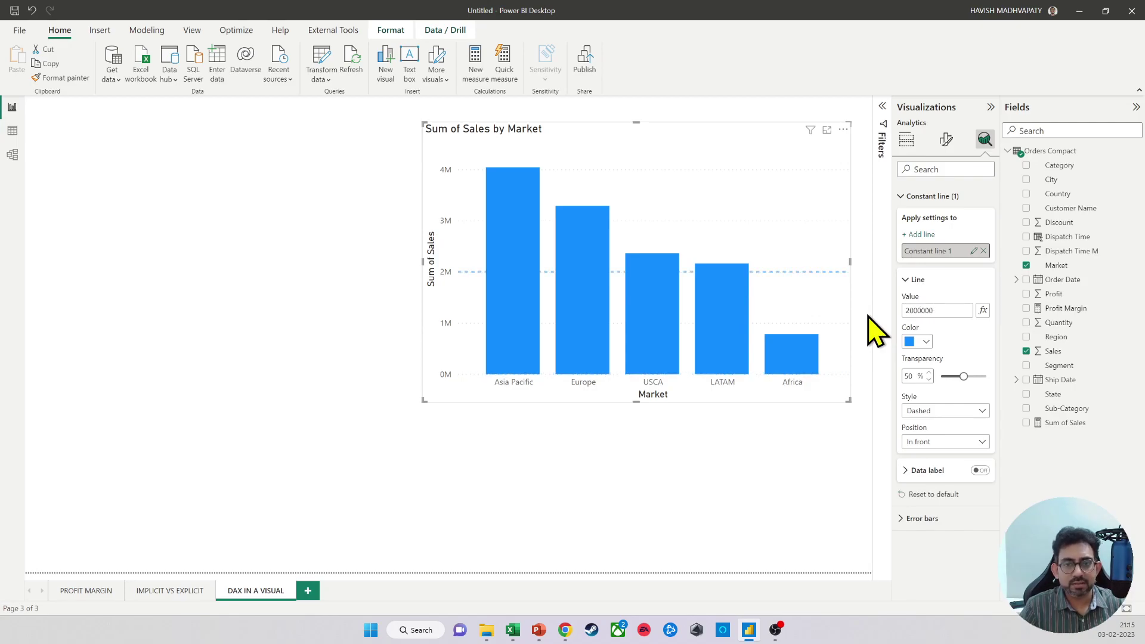
pyautogui.moveTo(651, 295)
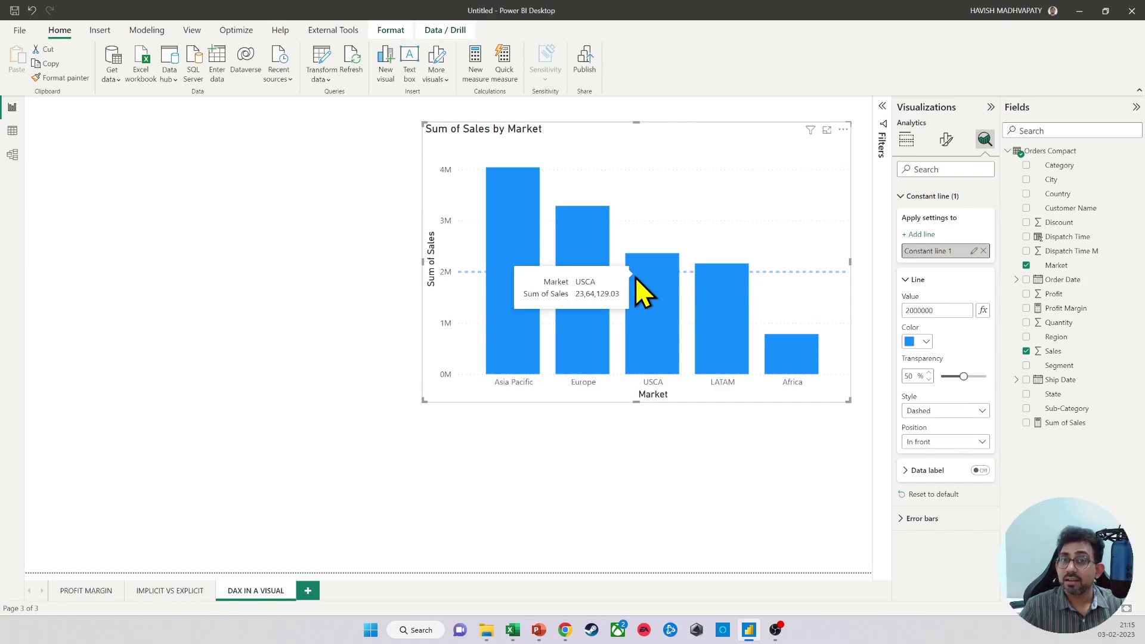
pyautogui.doubleClick(954, 310)
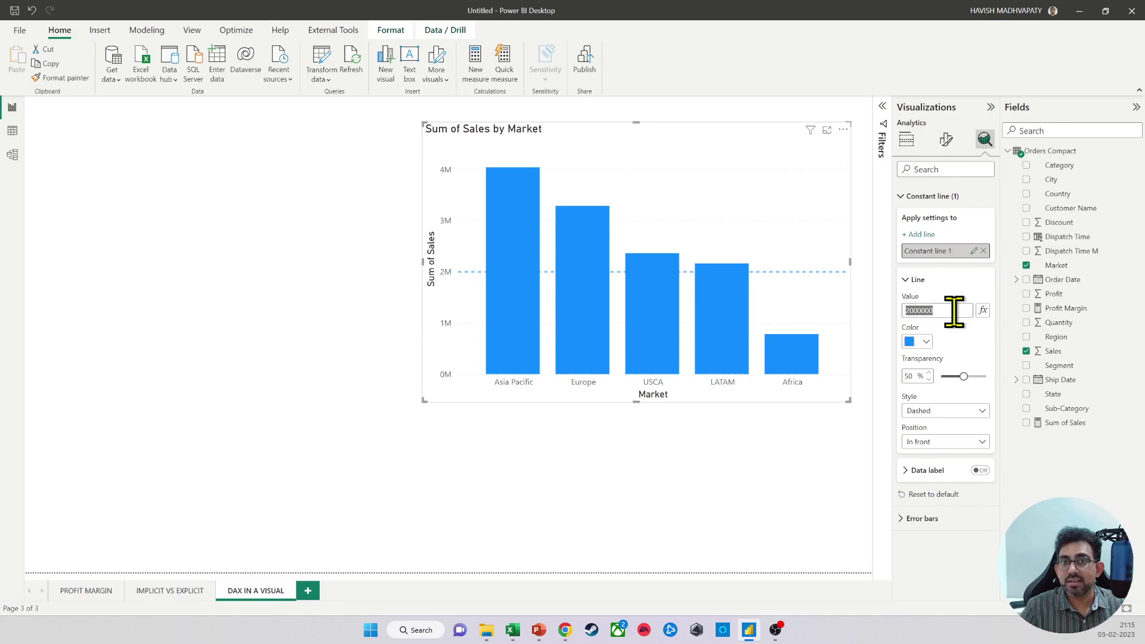
# - Create the measure Constant Line = 2000000 and clear the constant line's fixed value
pyautogui.click(474, 69)
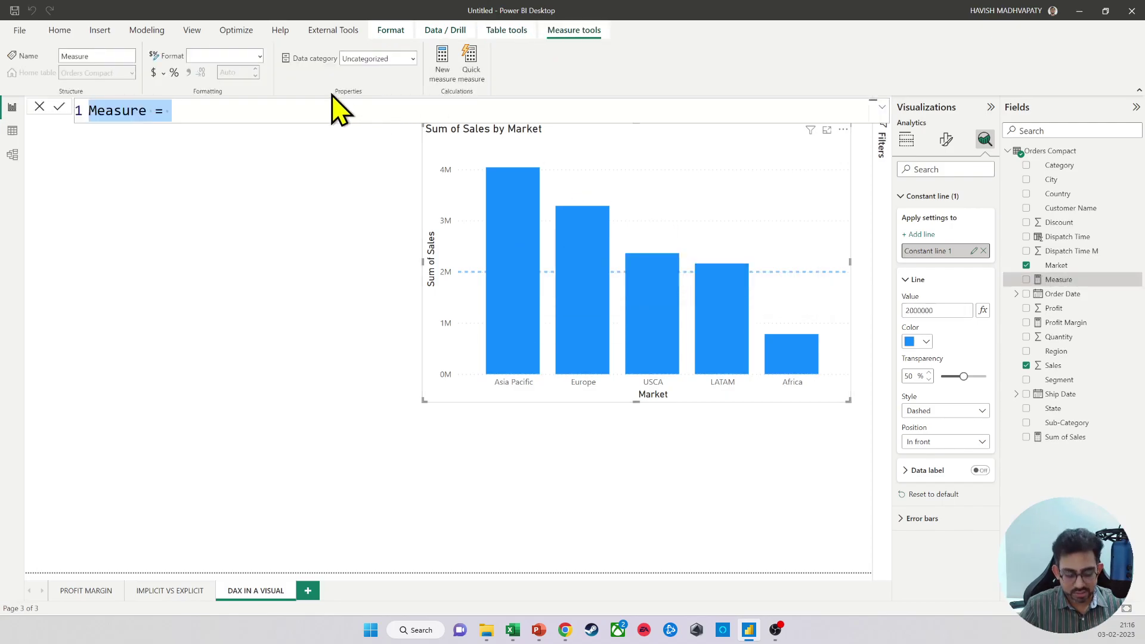
pyautogui.press('capslock')
pyautogui.write('Constant')
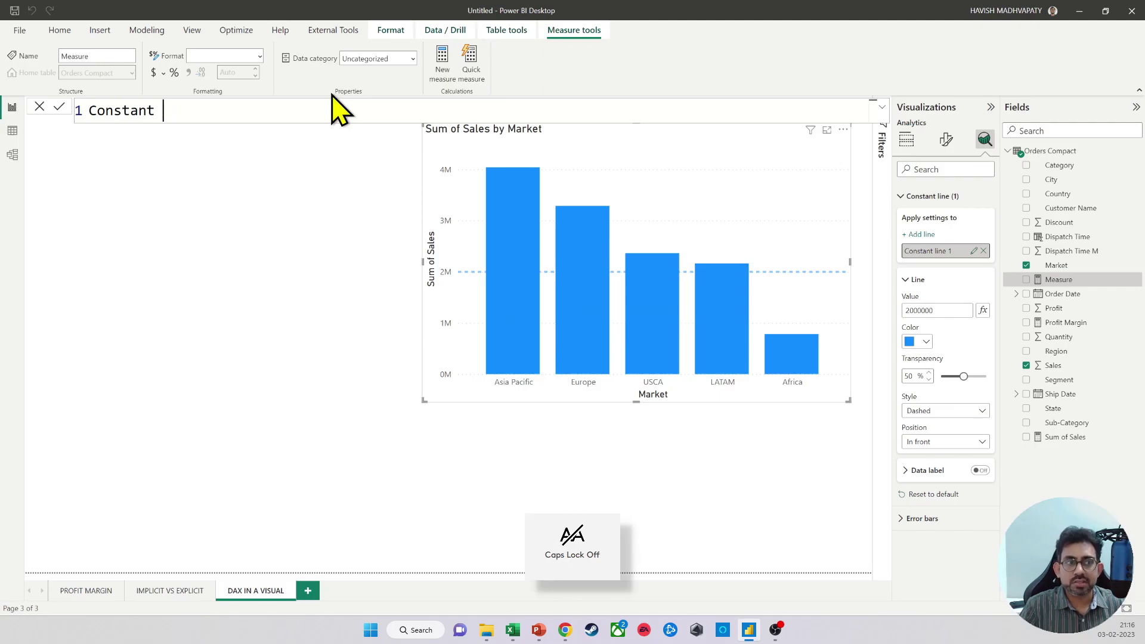
pyautogui.write(' Line = 2000000')
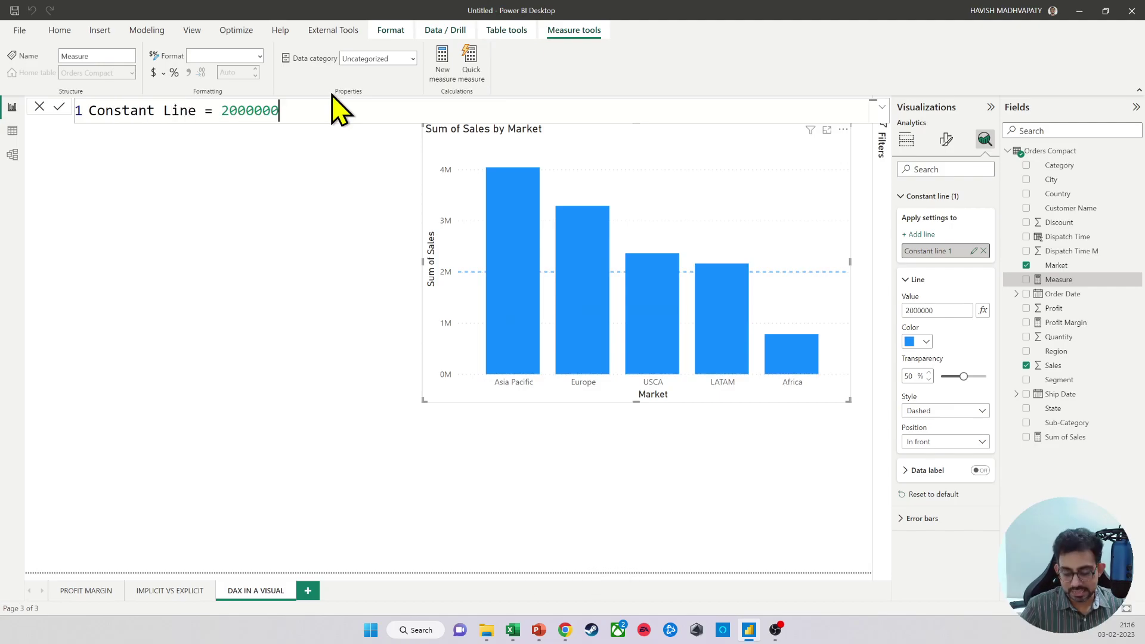
pyautogui.press('Return')
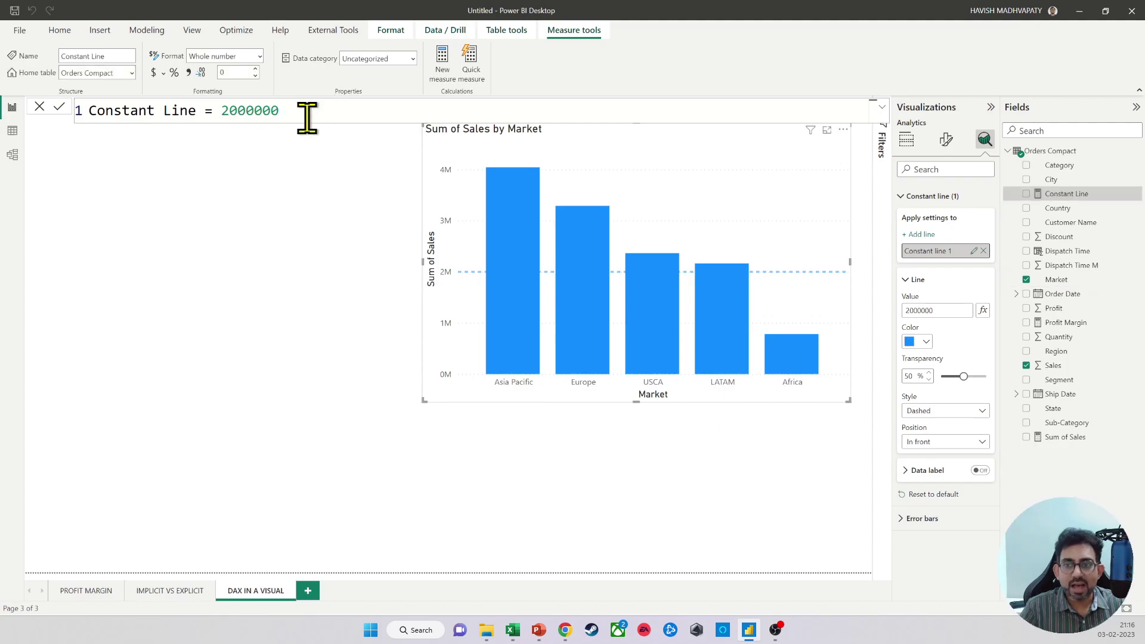
pyautogui.moveTo(936, 311); pyautogui.dragTo(898, 313)
pyautogui.press('BackSpace')
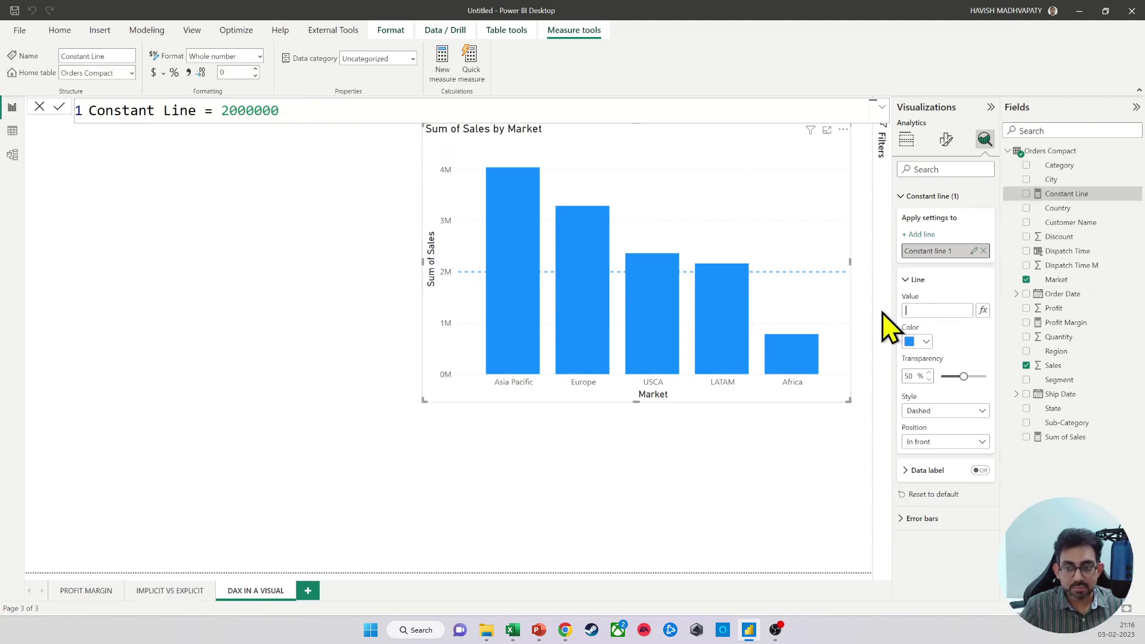
# - Set the constant line's value by Field value to the Constant Line measure
pyautogui.click(982, 311)
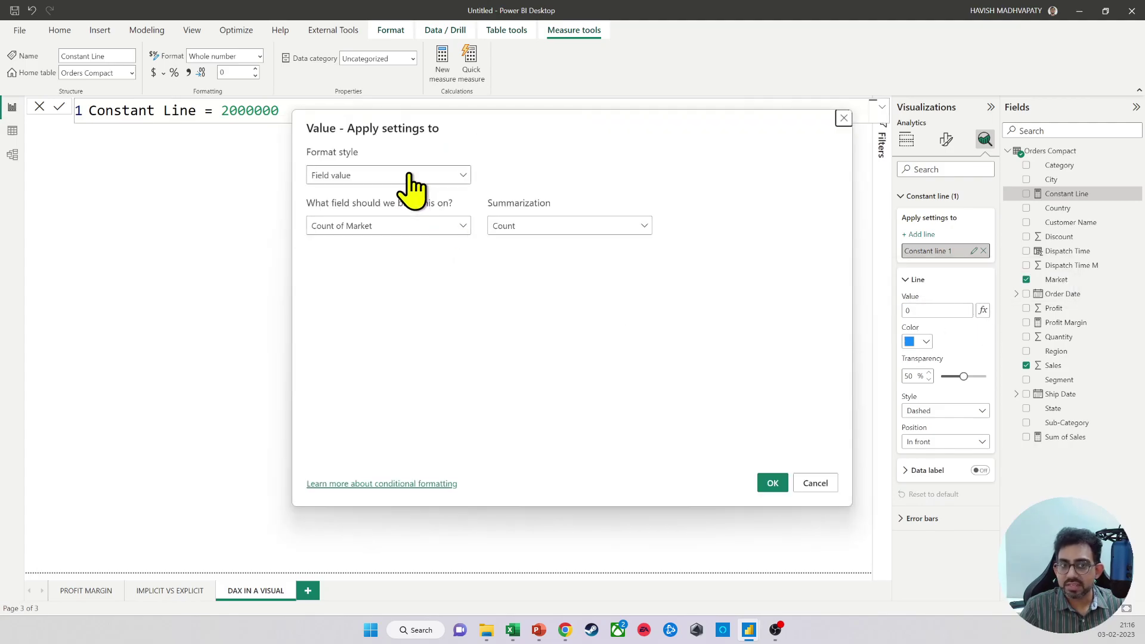
pyautogui.click(397, 226)
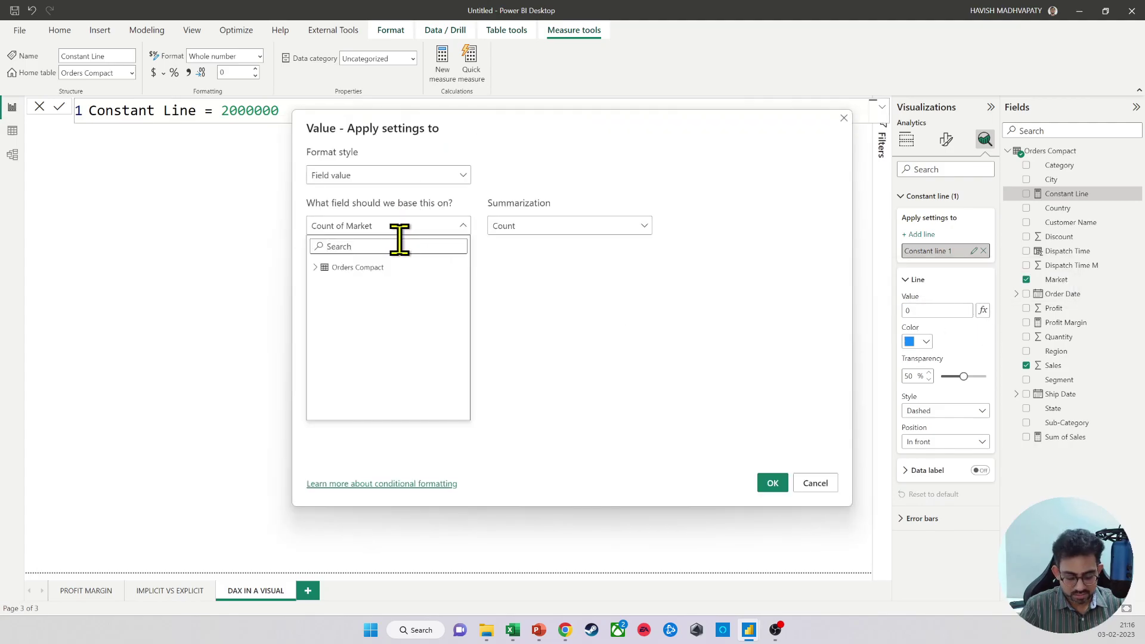
pyautogui.write('const')
pyautogui.click(381, 282)
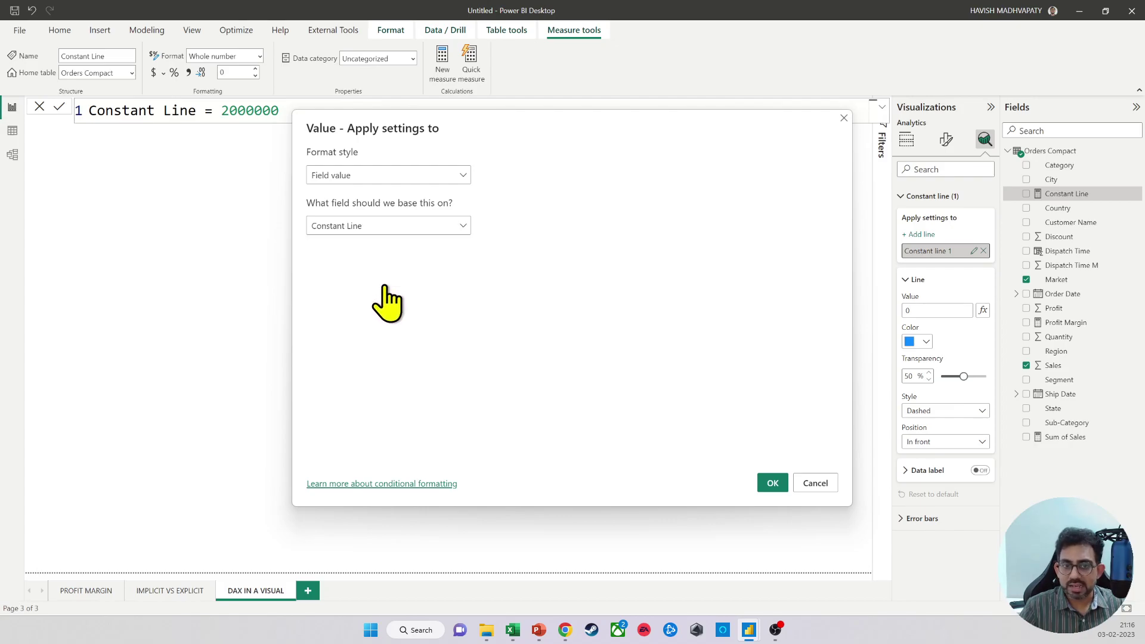
pyautogui.click(766, 486)
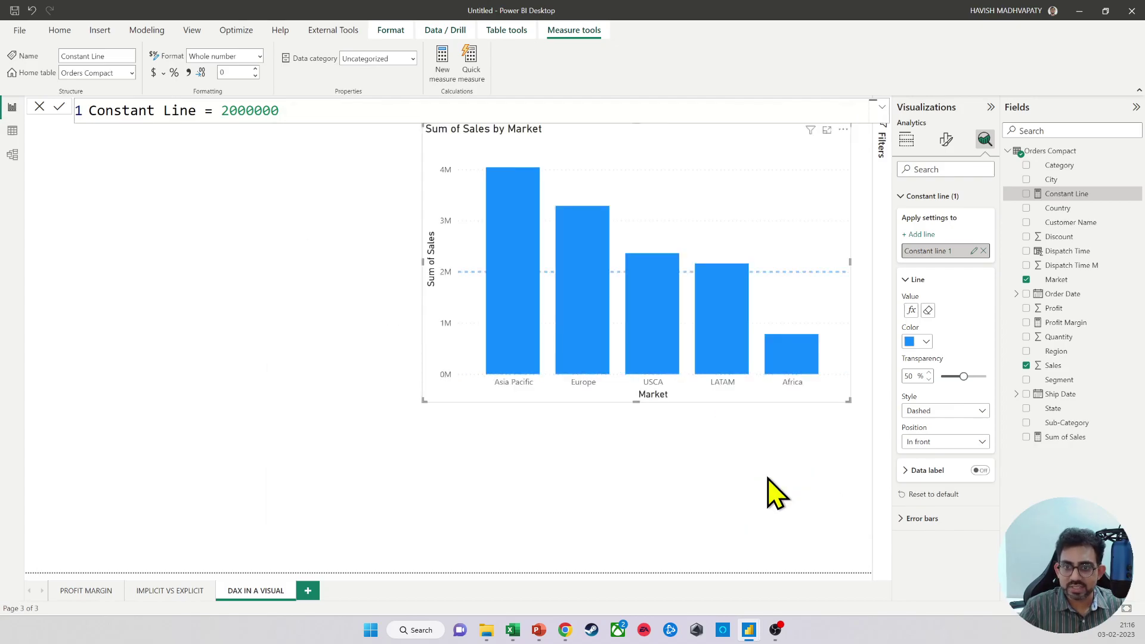
pyautogui.moveTo(722, 304)
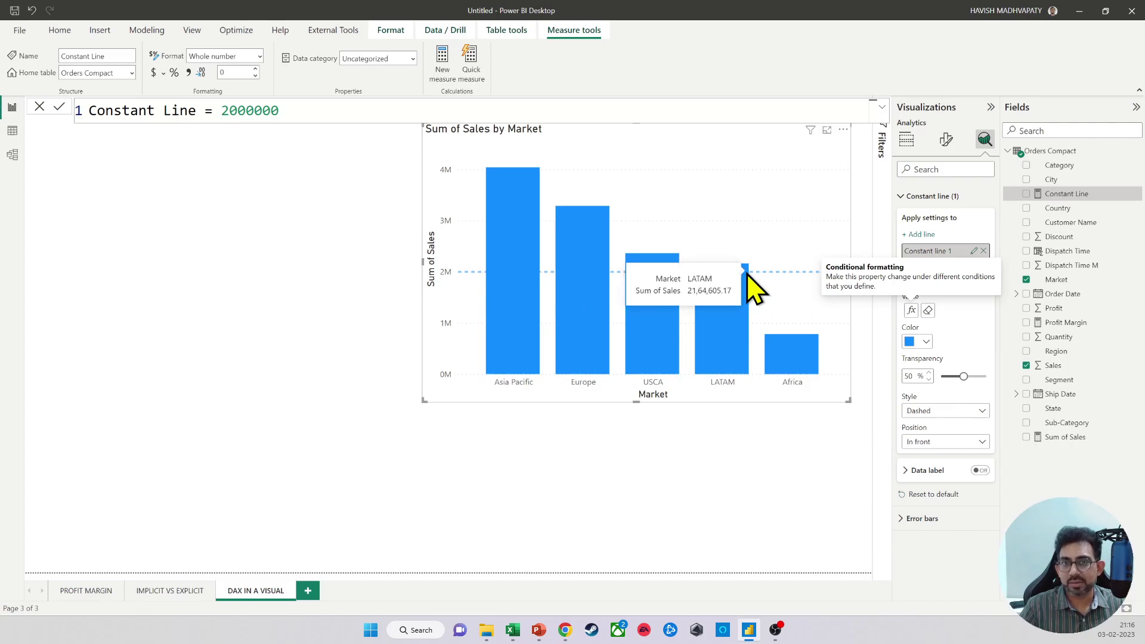
# - Change the Constant Line measure to 3000000 and move the chart slightly lower
pyautogui.click(222, 110)
pyautogui.hotkey('shift', 'Right')
pyautogui.write('3')
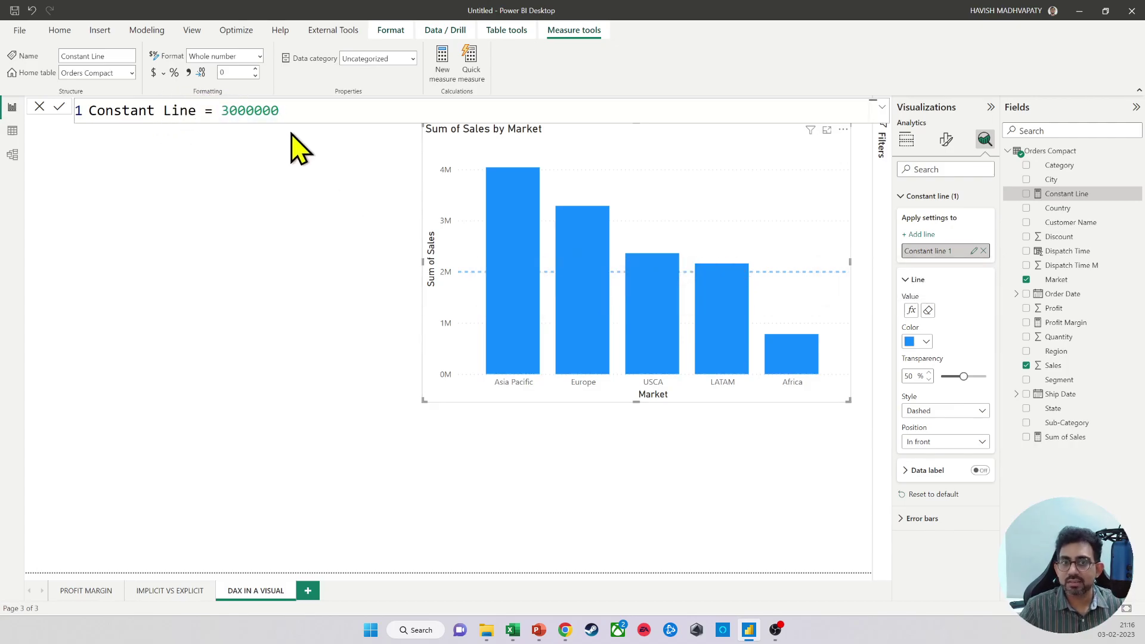
pyautogui.press('End')
pyautogui.press('Return')
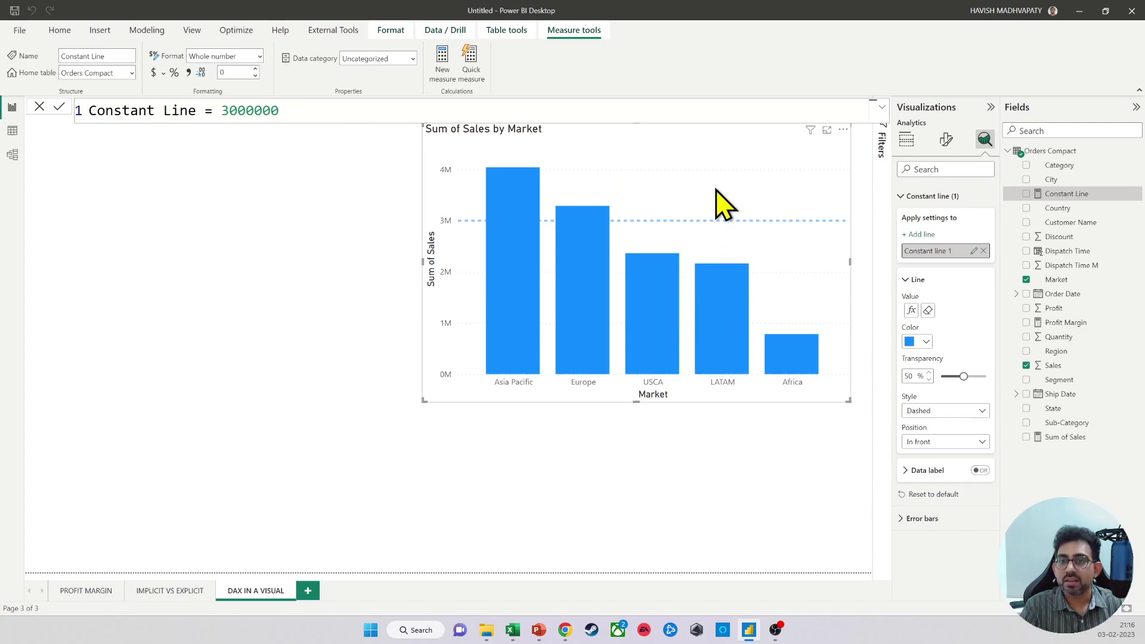
pyautogui.moveTo(715, 194); pyautogui.dragTo(711, 228)
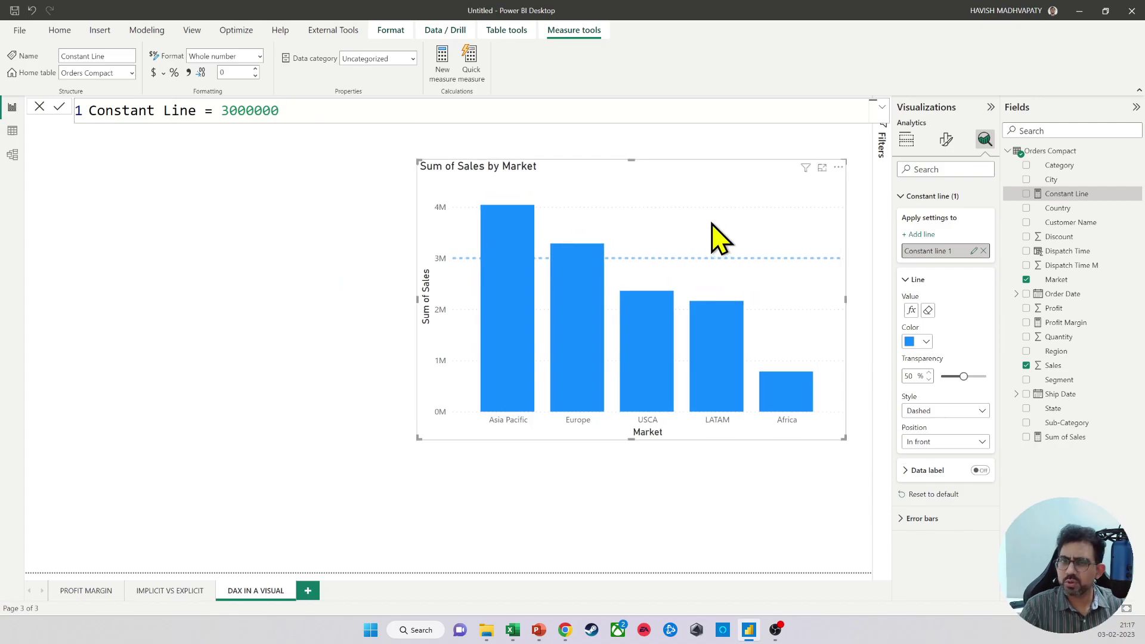
# - Show the chart's General format settings with the Title section expanded
pyautogui.click(949, 149)
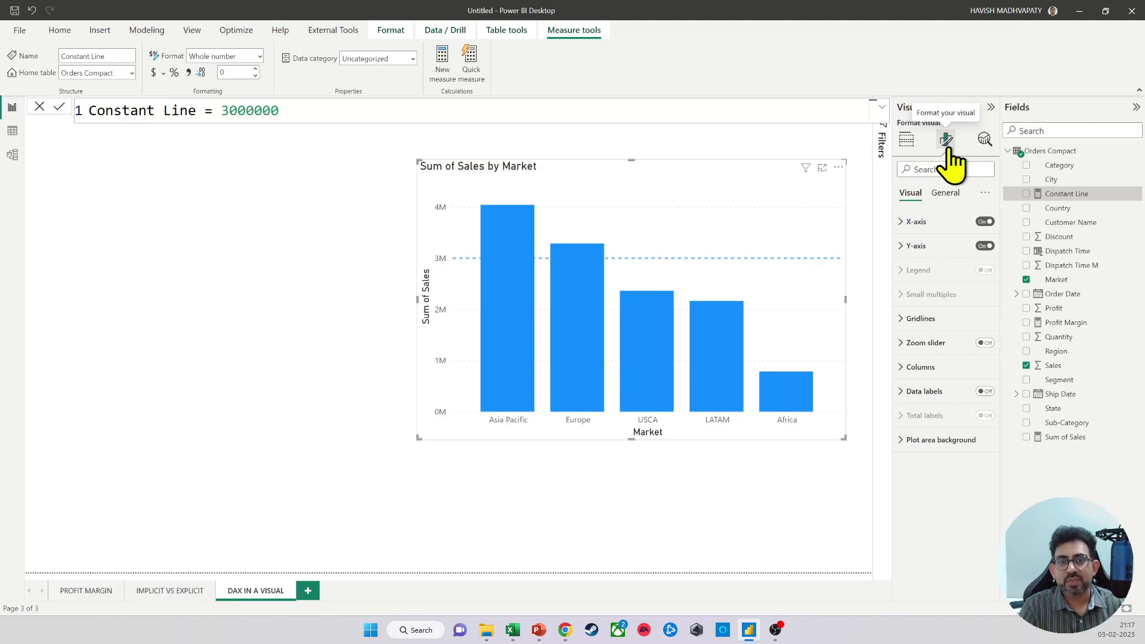
pyautogui.click(943, 207)
pyautogui.click(932, 247)
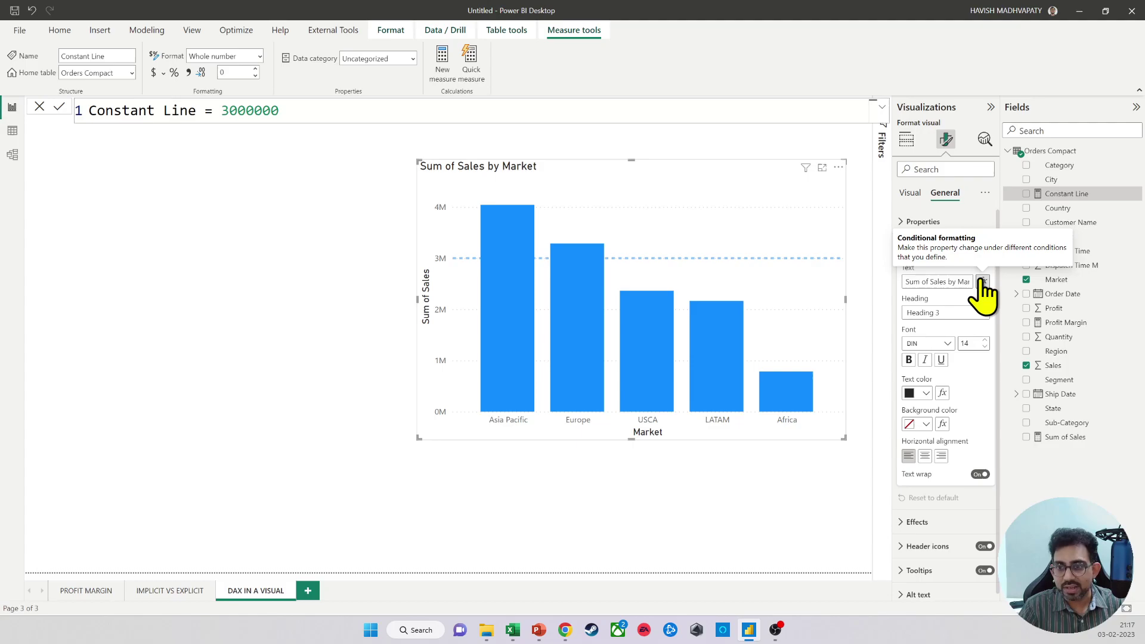
# - Create the measure Dynamic Title = "Sum of Sales by Market - Reference Line: " & [Constant Line]
pyautogui.click(448, 90)
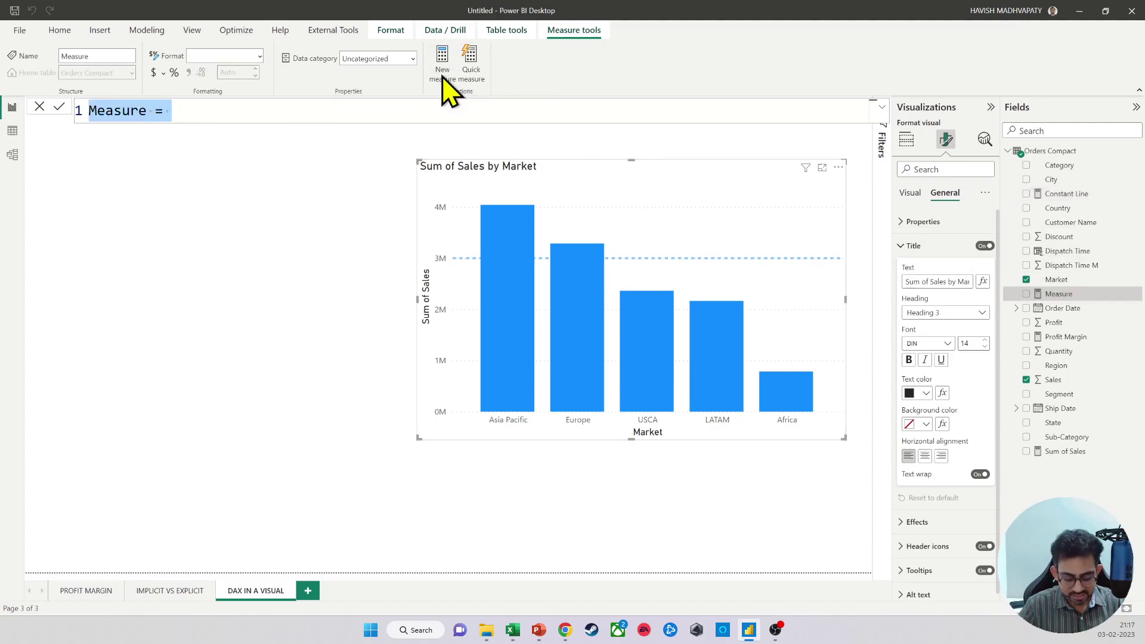
pyautogui.write('Dynamic Tio')
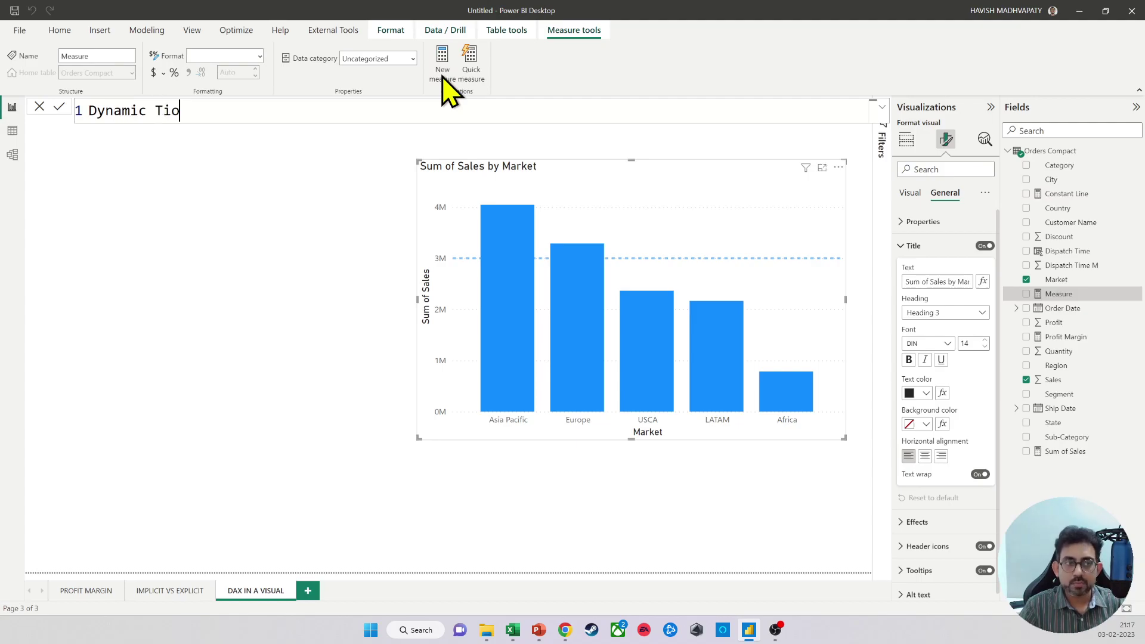
pyautogui.press('BackSpace')
pyautogui.write('tle = ')
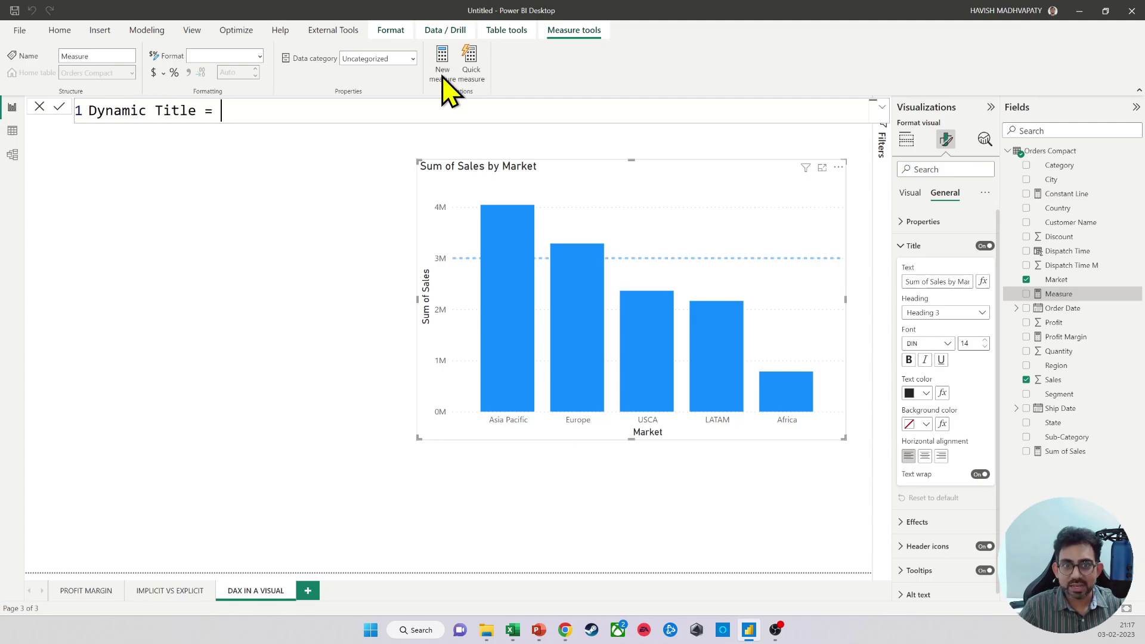
pyautogui.write('"Sum ')
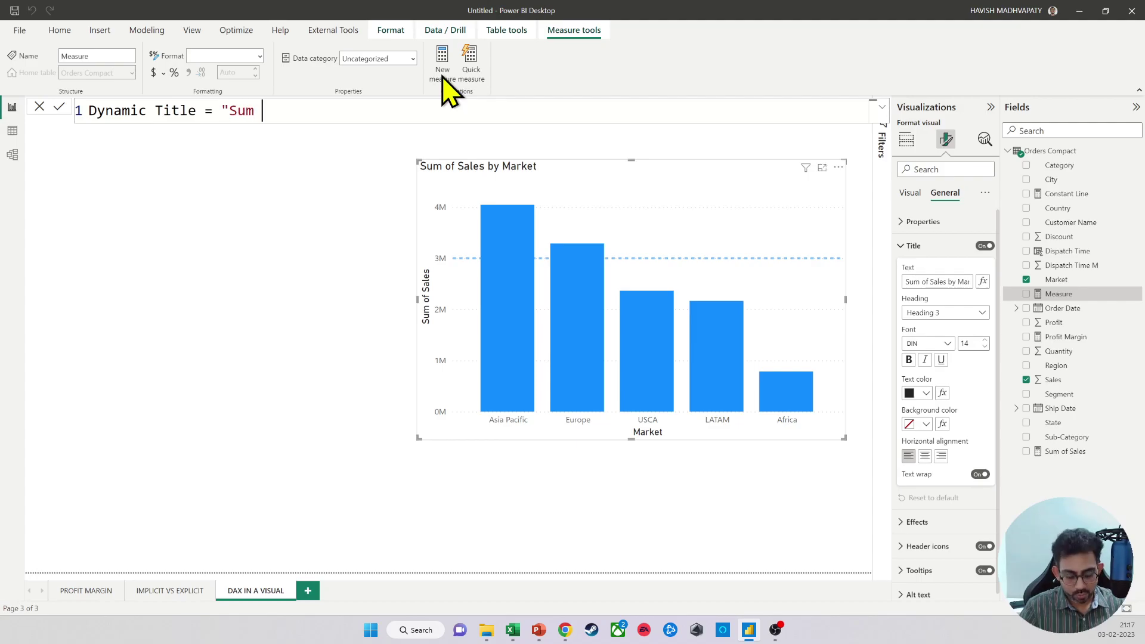
pyautogui.write('of Sales ')
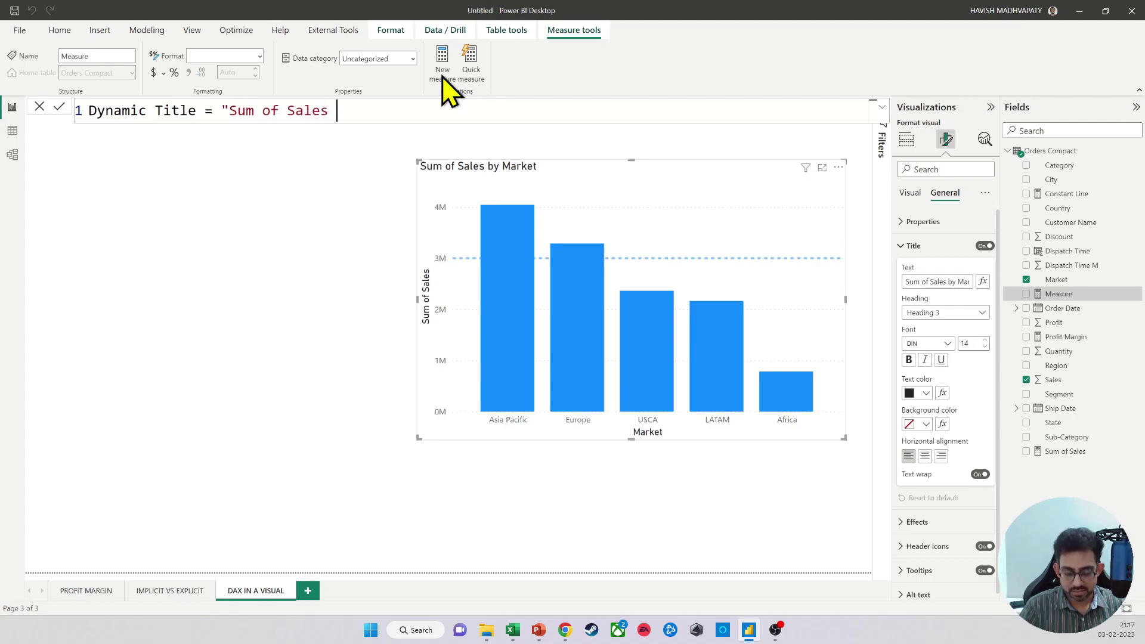
pyautogui.write('by Market ')
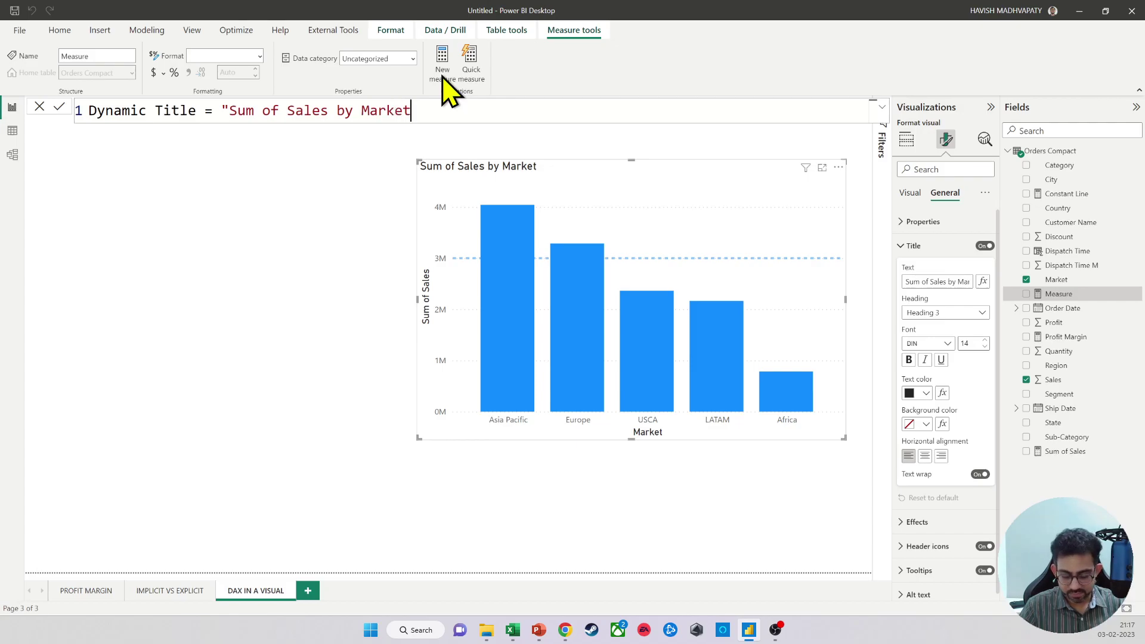
pyautogui.write('"')
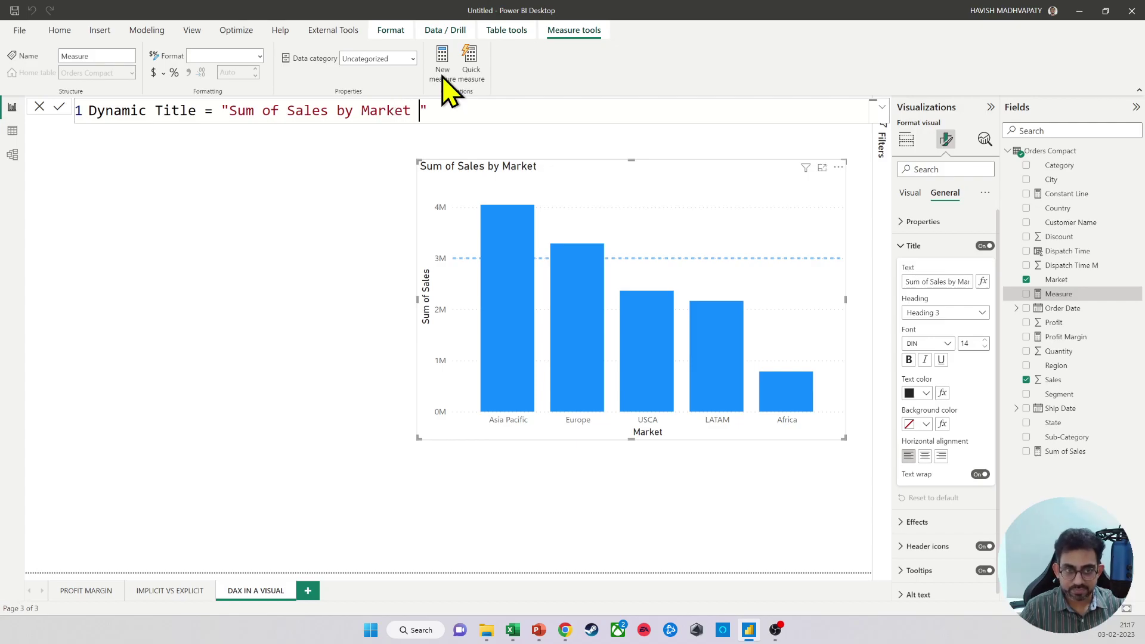
pyautogui.write(' &')
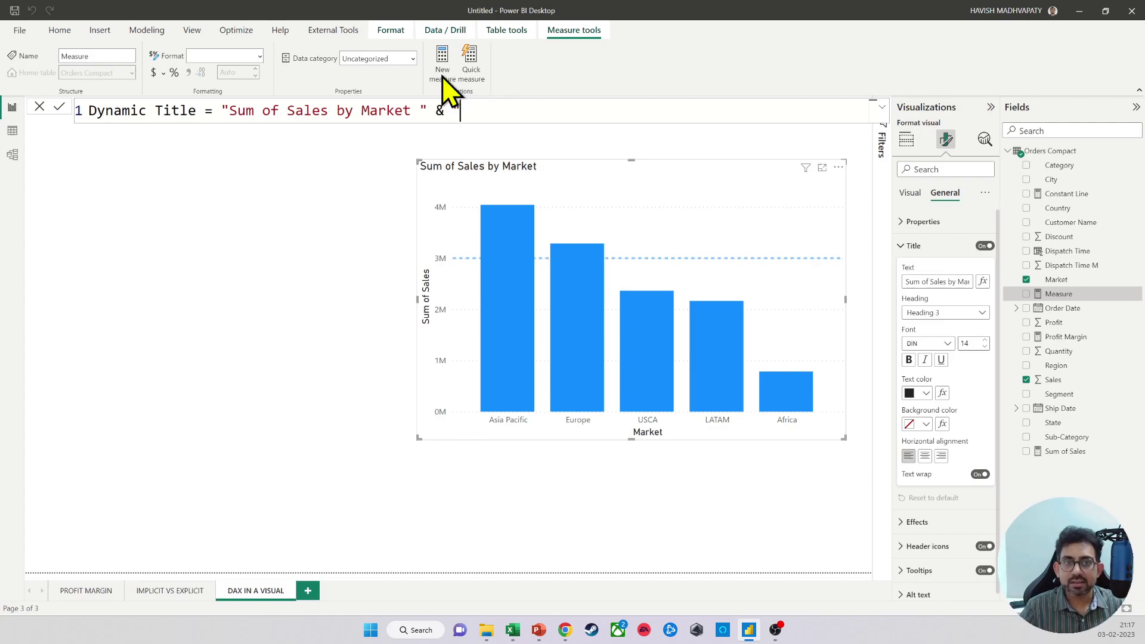
pyautogui.press('Left')
pyautogui.press('Left')
pyautogui.press('Left')
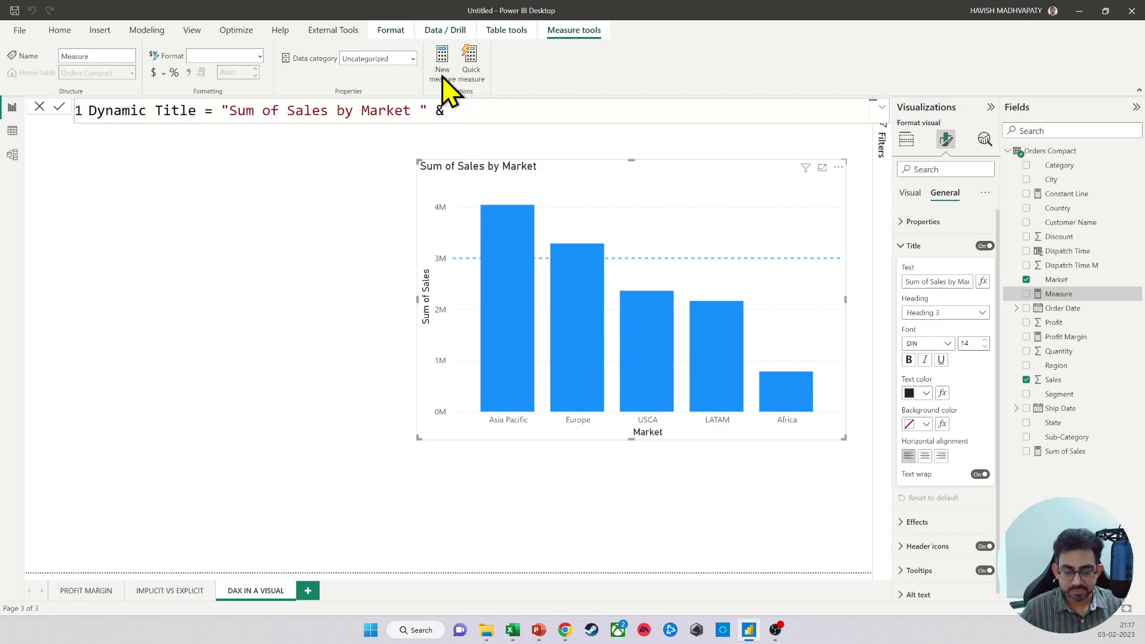
pyautogui.write('- ')
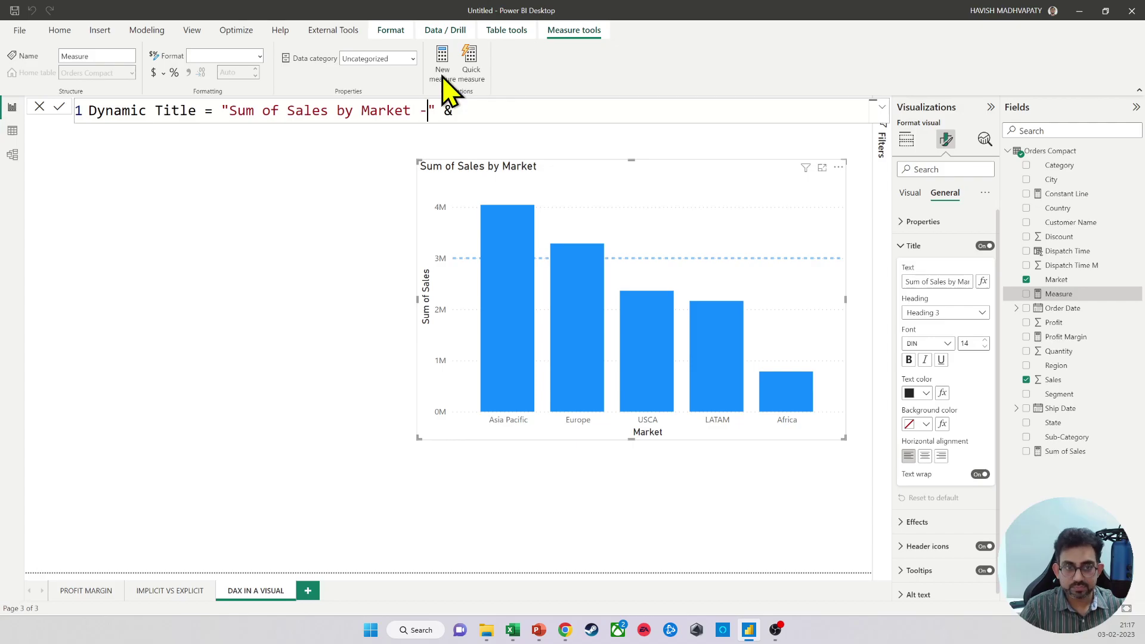
pyautogui.write('Reference L')
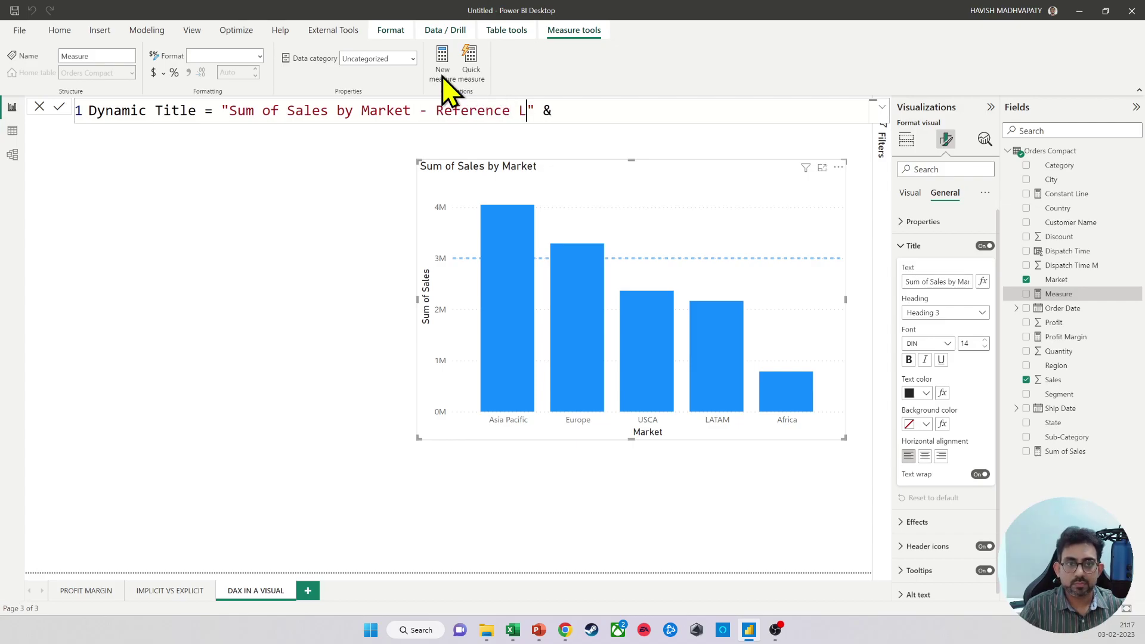
pyautogui.write('ine')
pyautogui.press('BackSpace')
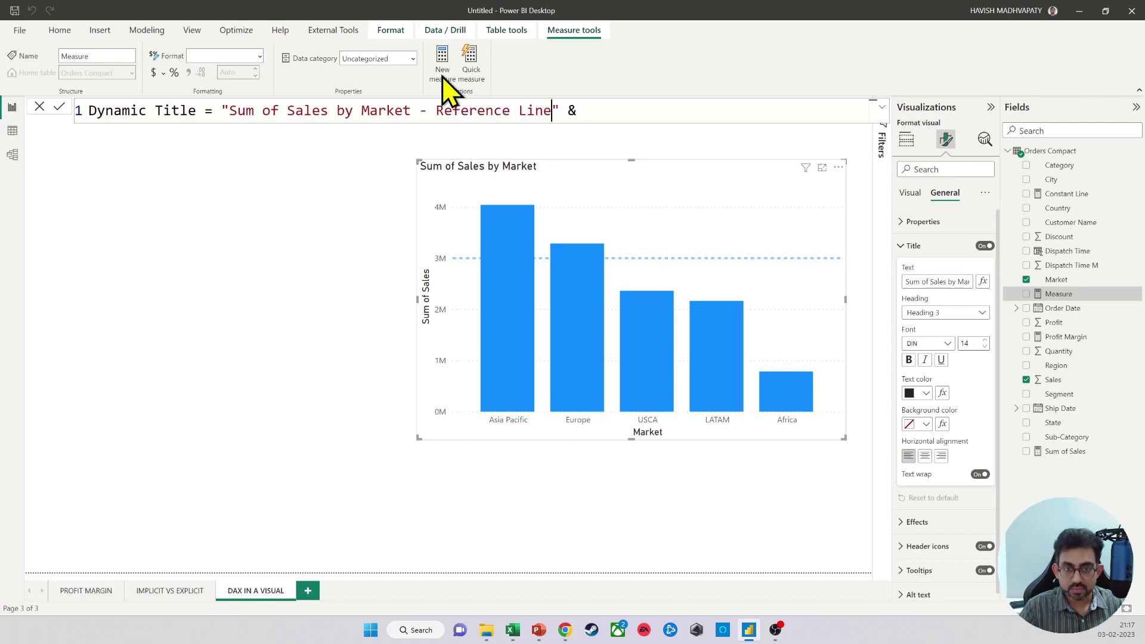
pyautogui.write(':')
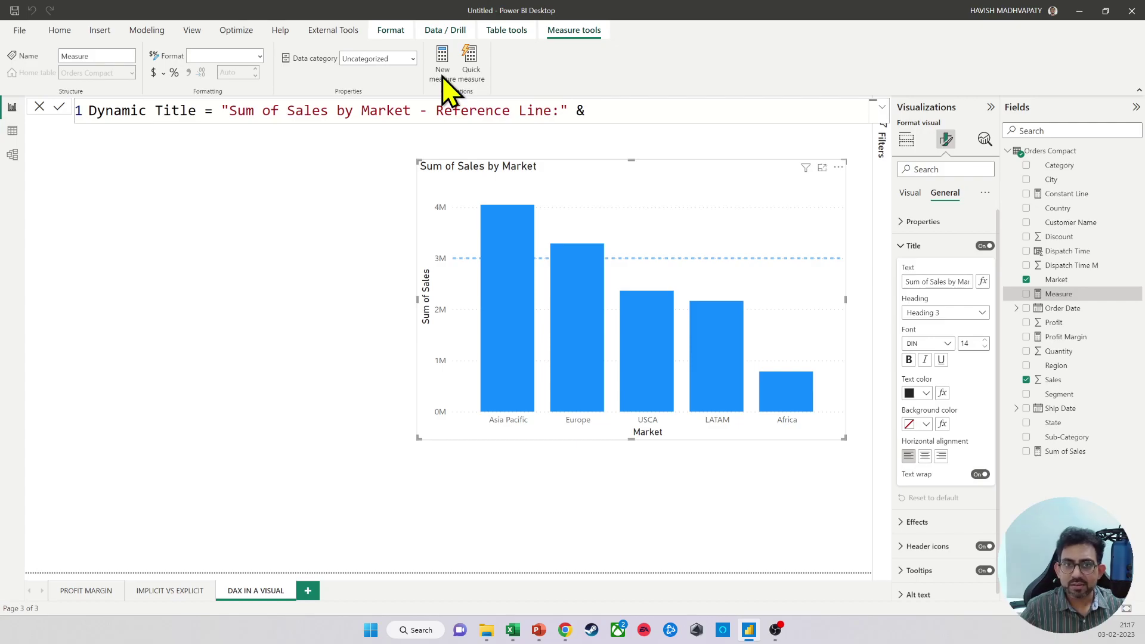
pyautogui.press('Right')
pyautogui.press('Right')
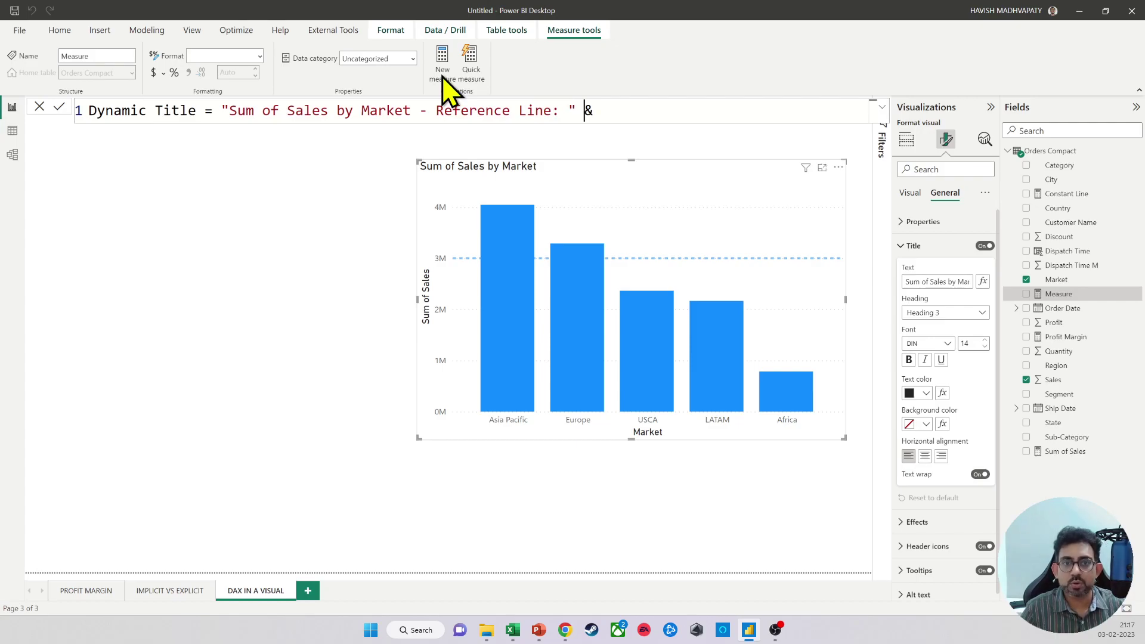
pyautogui.press('Right')
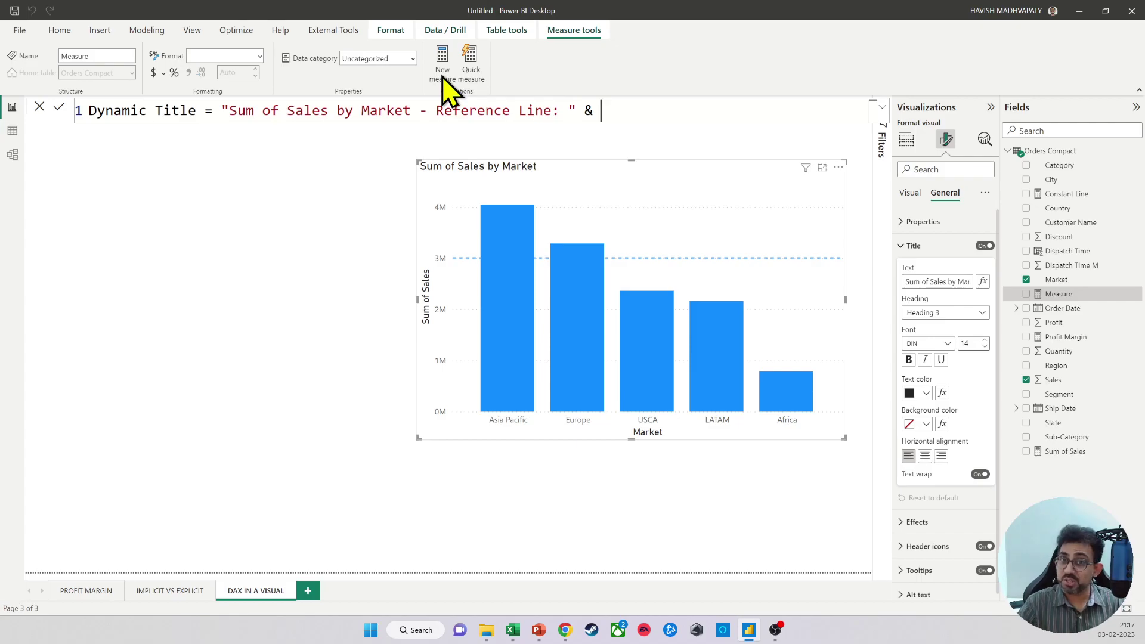
pyautogui.write('cons')
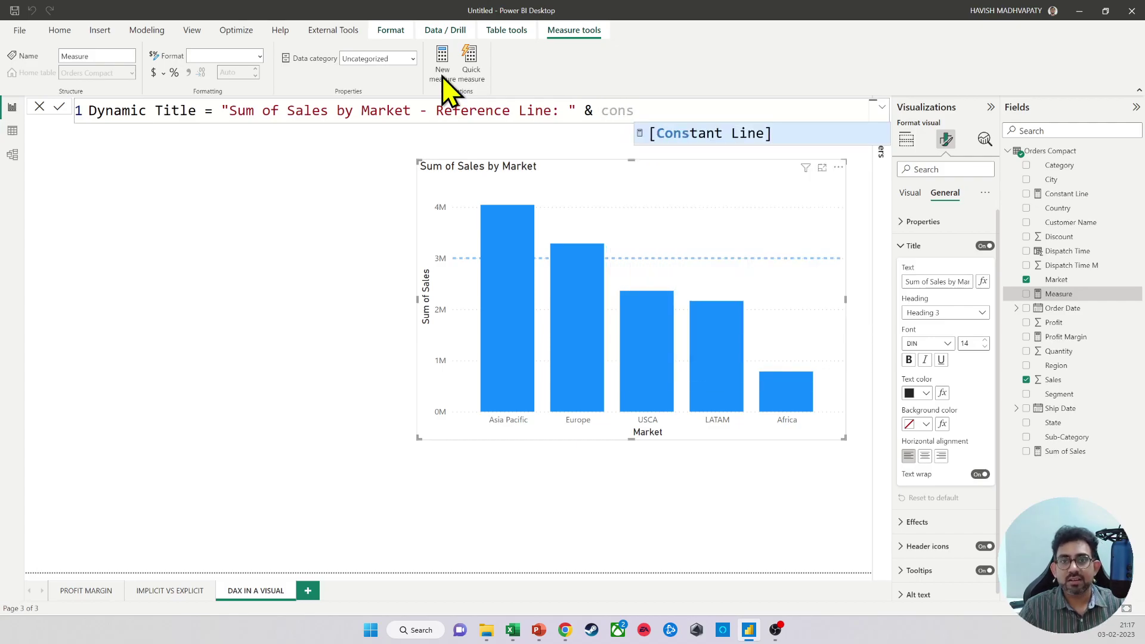
pyautogui.press('Tab')
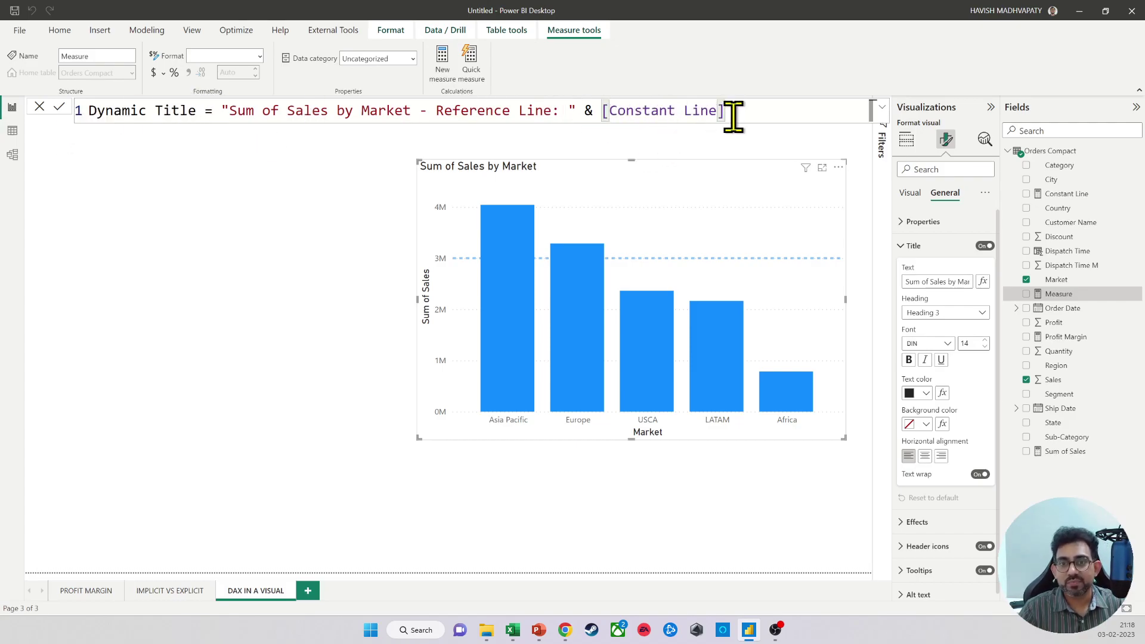
pyautogui.press('Return')
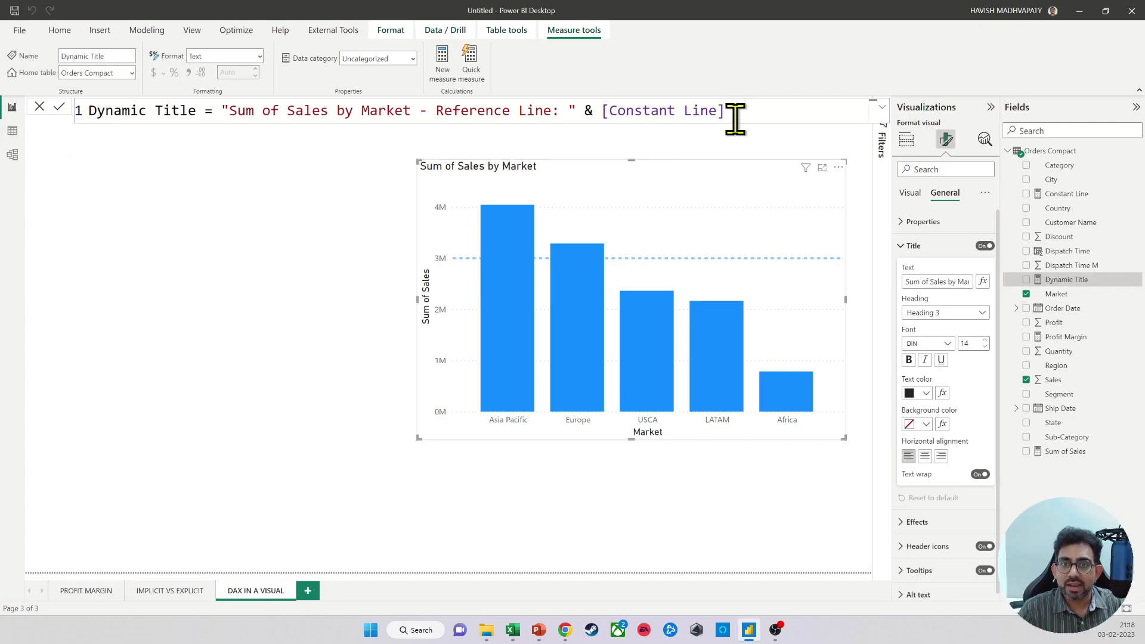
# - Format the title text by Field value using the Dynamic Title measure
pyautogui.click(982, 282)
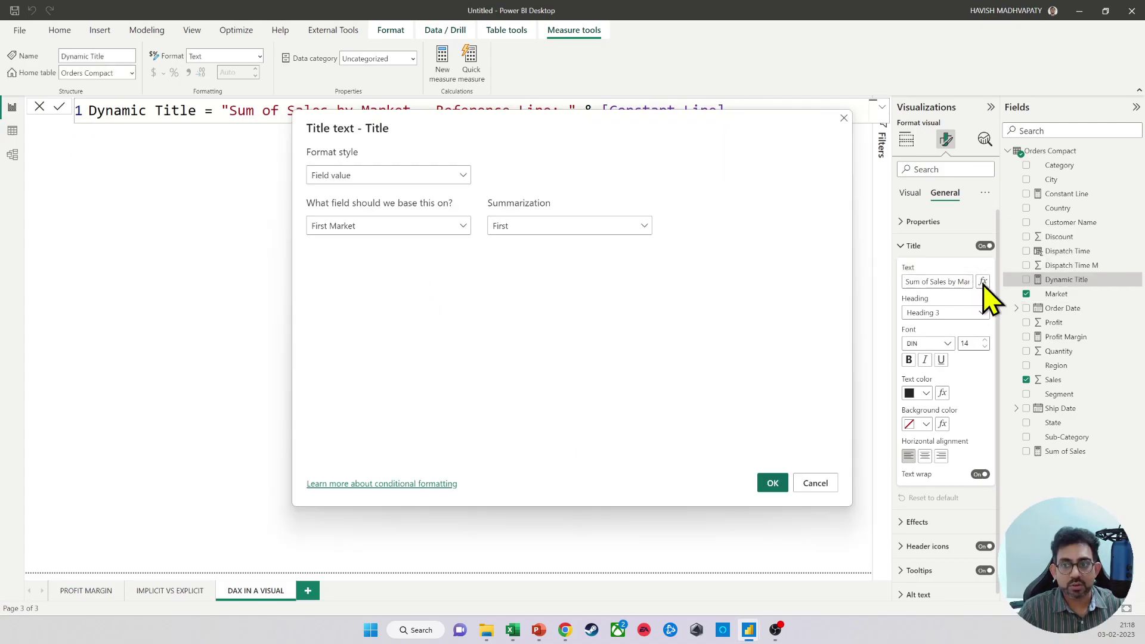
pyautogui.click(353, 177)
pyautogui.click(390, 194)
pyautogui.click(394, 227)
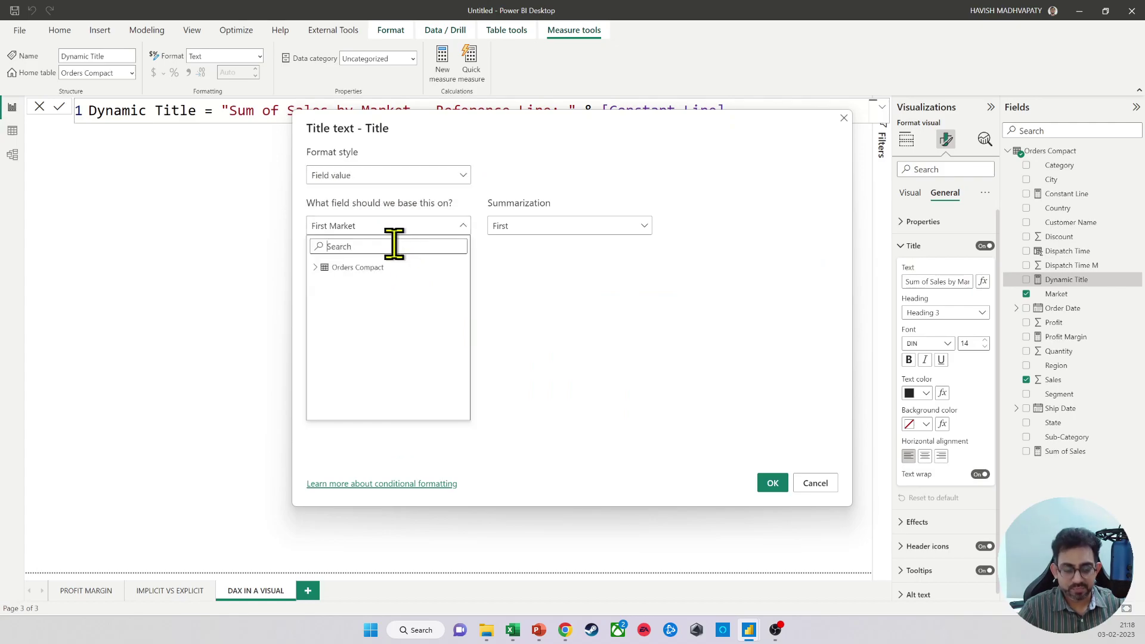
pyautogui.write('dyna')
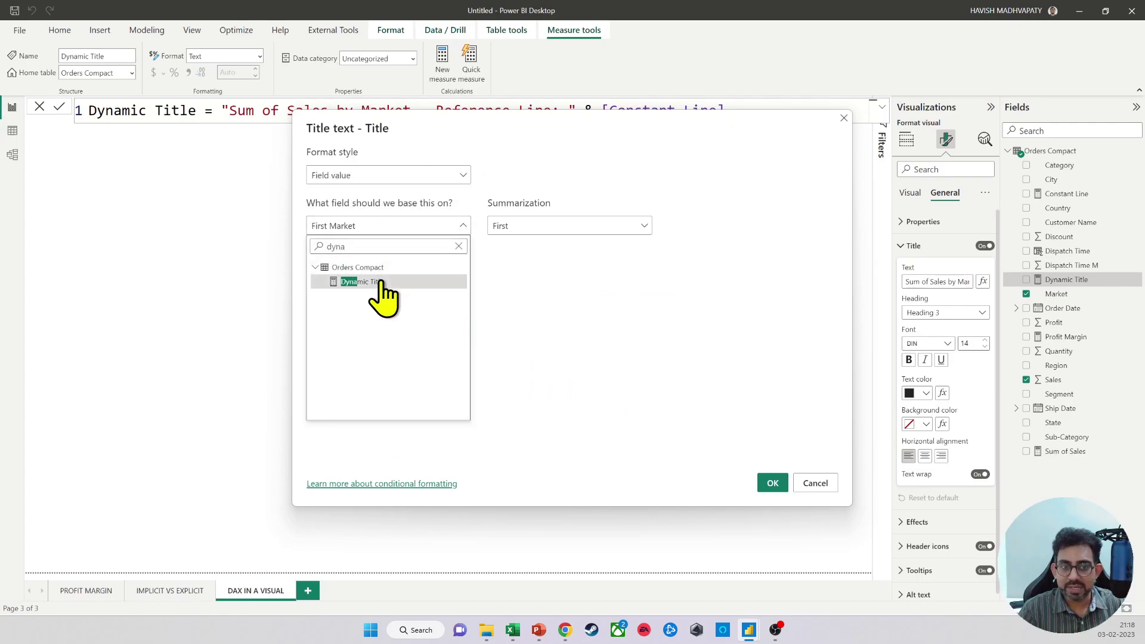
pyautogui.click(362, 282)
pyautogui.click(771, 484)
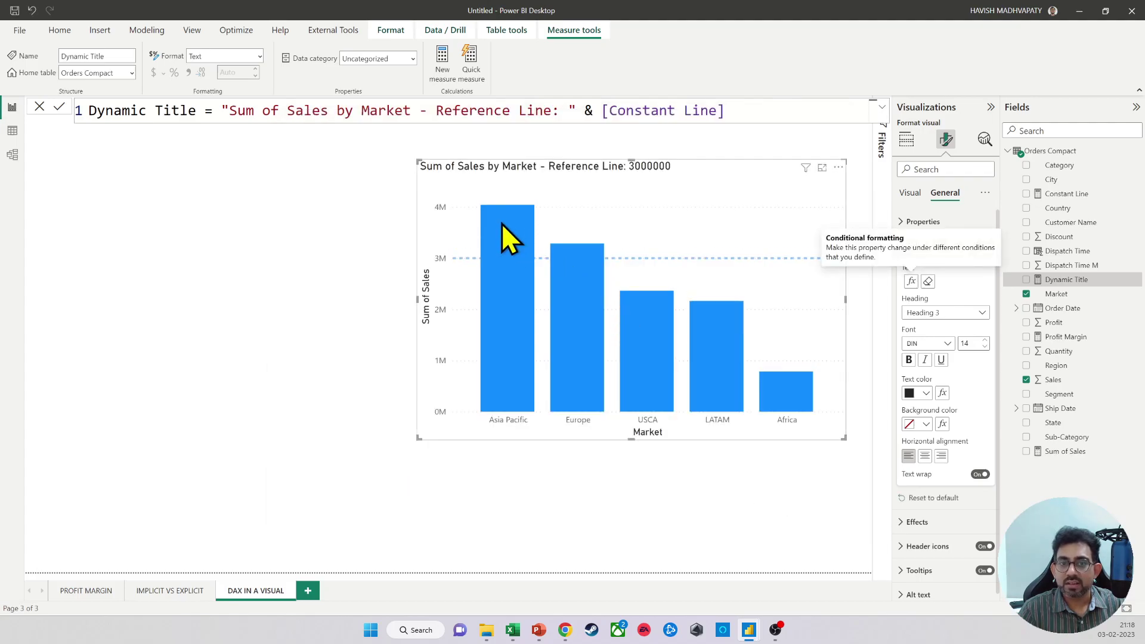
# - Review the Sum of Sales, Profit Margin and Dynamic Title measure formulas
pyautogui.click(1064, 451)
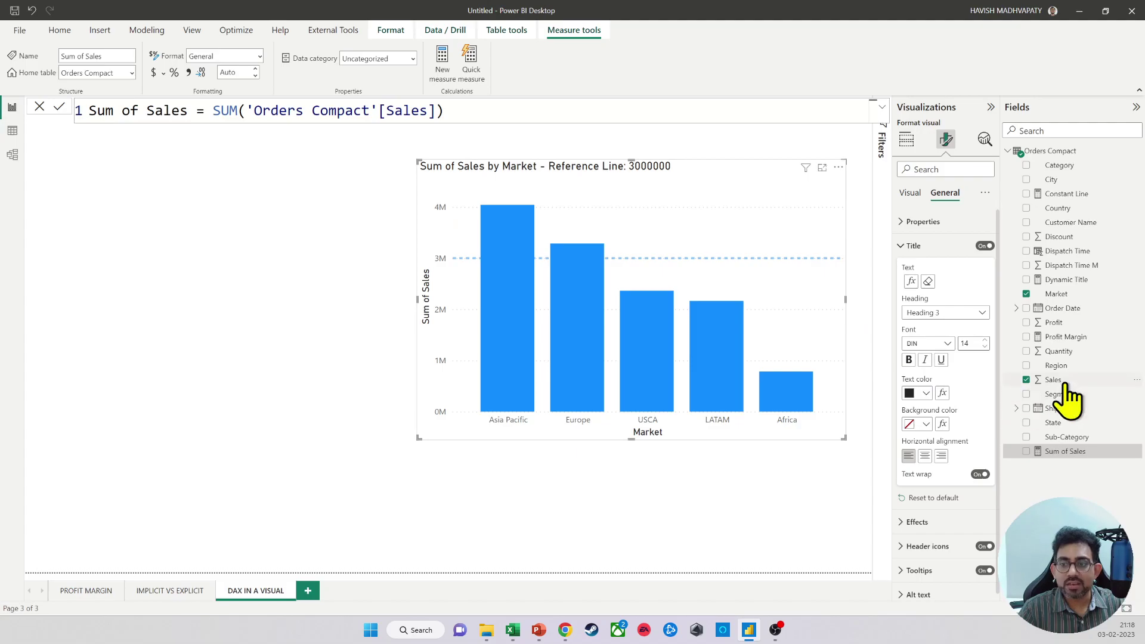
pyautogui.click(1064, 336)
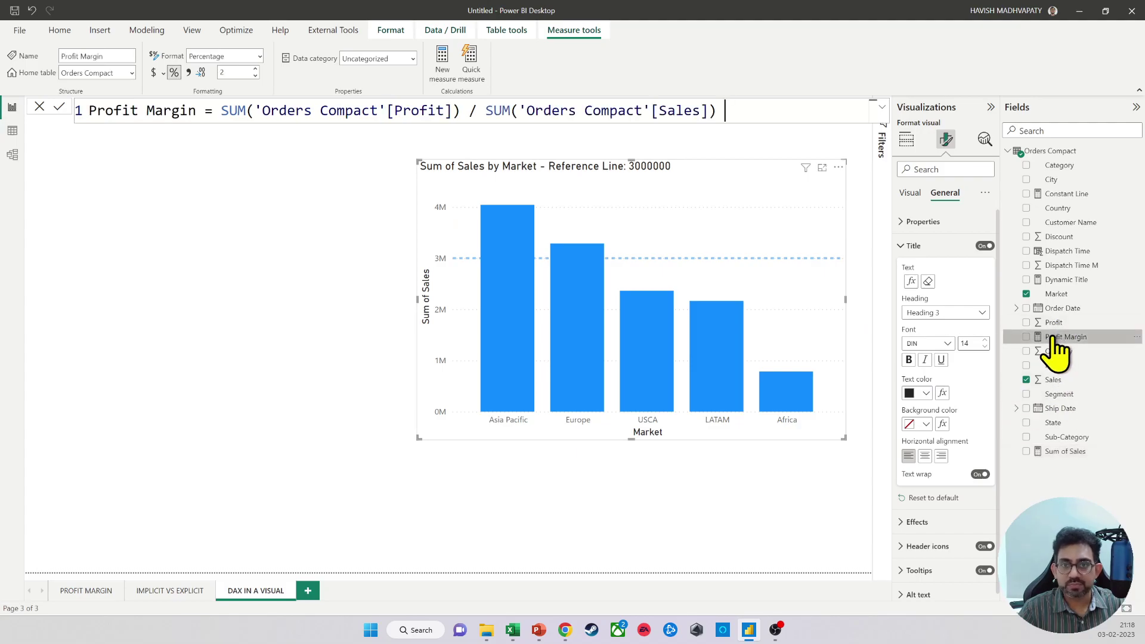
pyautogui.click(1066, 280)
# - Change the Constant Line measure value from 3000000 to 2750000
pyautogui.click(1063, 194)
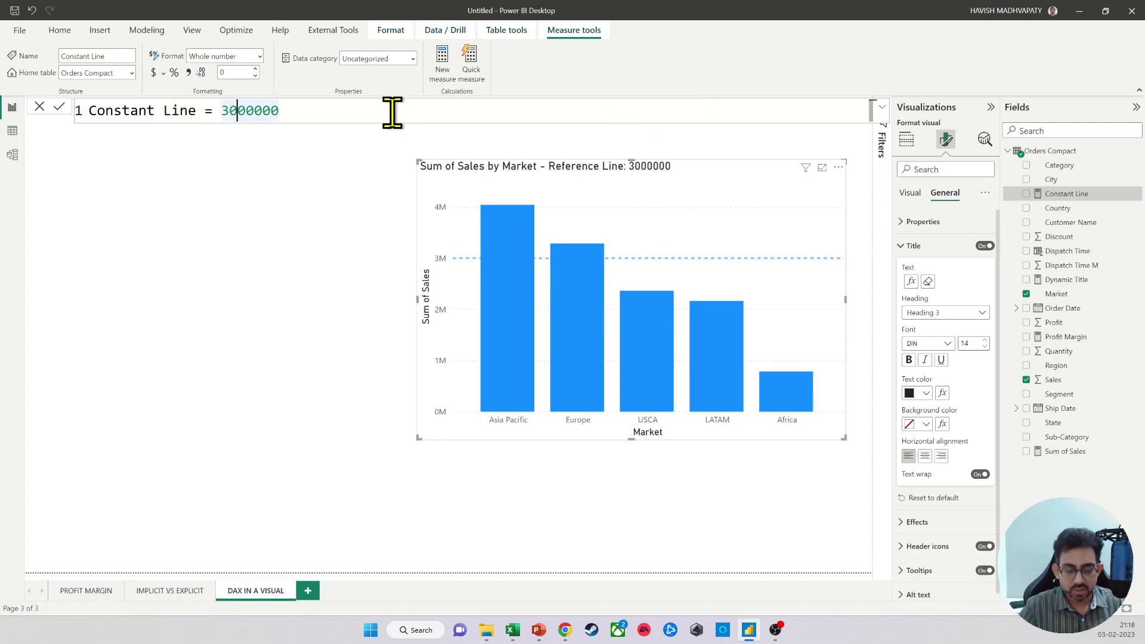
pyautogui.press('BackSpace')
pyautogui.write('2')
pyautogui.press('Delete')
pyautogui.press('Delete')
pyautogui.write('75')
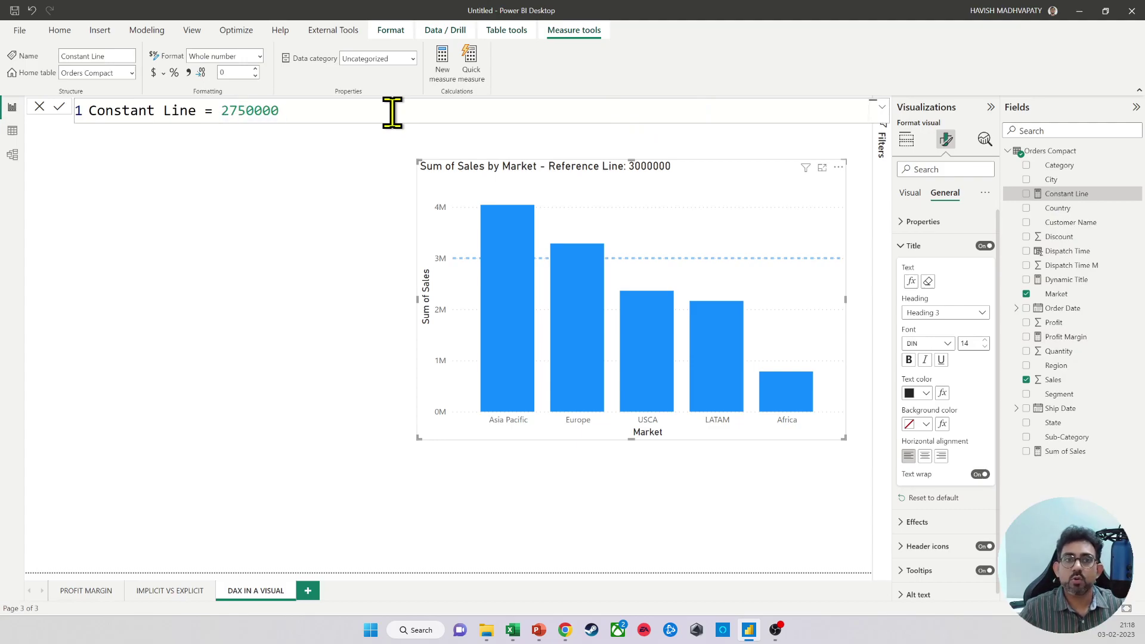
pyautogui.press('Return')
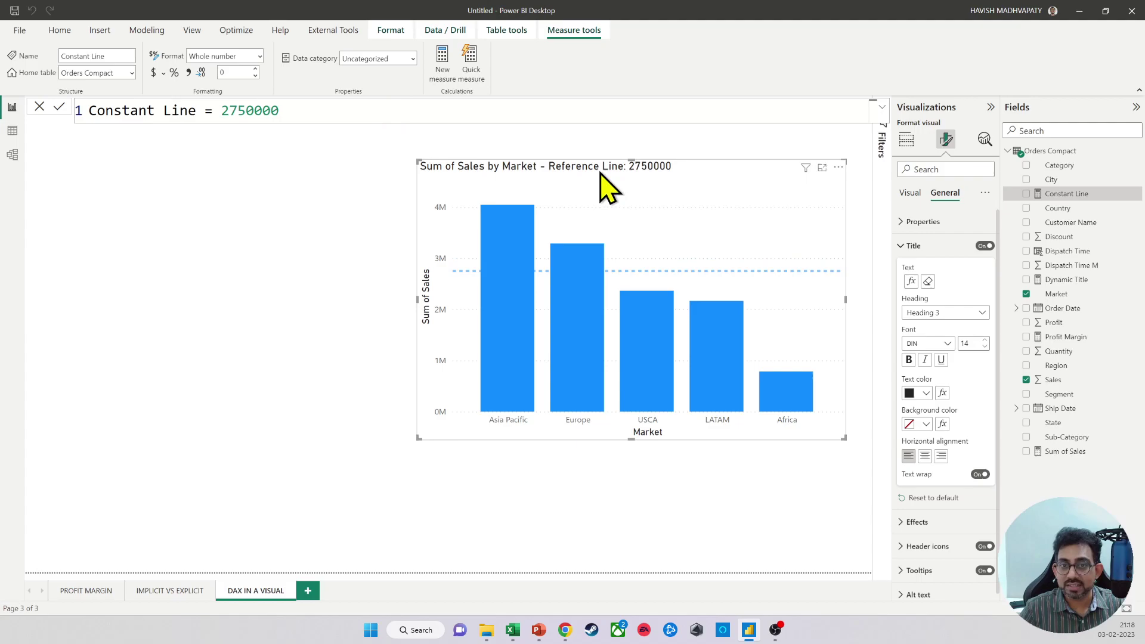